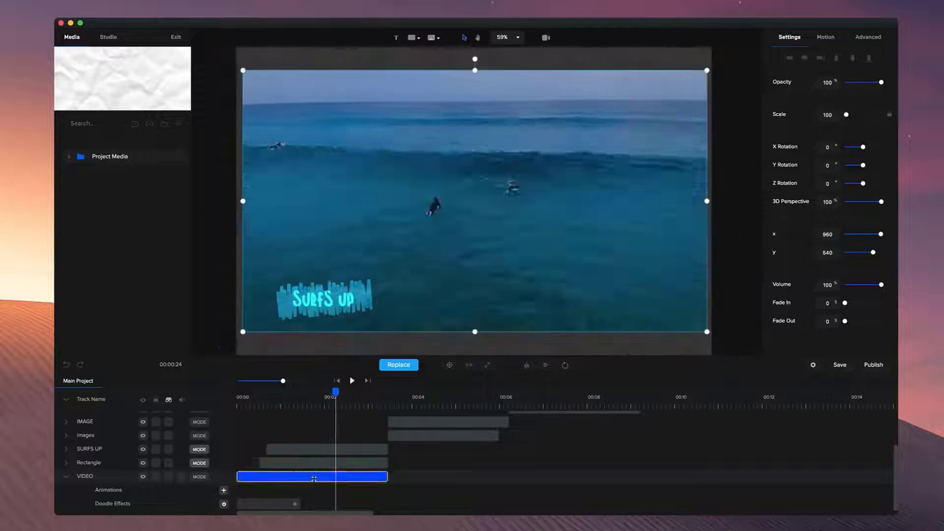
# Step: Shorten the doodle effect on the VIDEO track to about one second and play the project to preview it
pyautogui.click(295, 503)
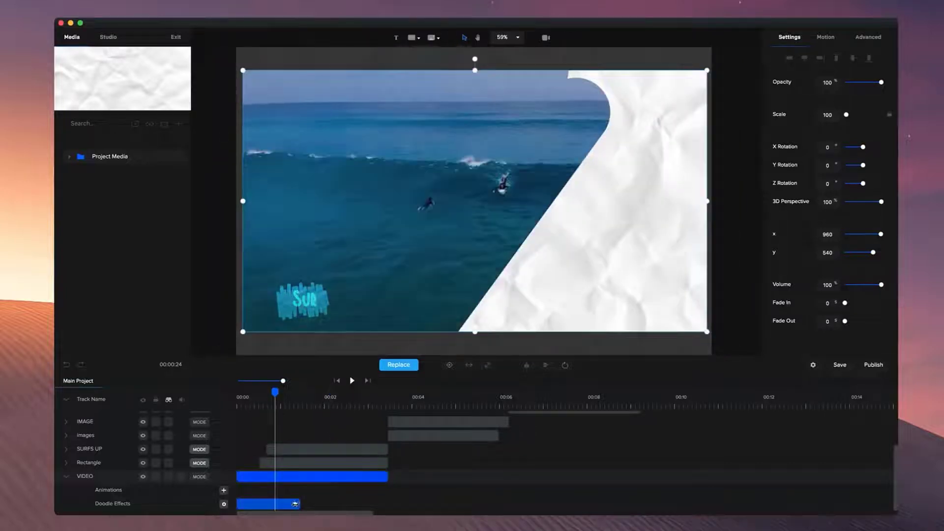
pyautogui.moveTo(295, 504)
pyautogui.mouseDown()
pyautogui.moveTo(385, 503)
pyautogui.moveTo(277, 509)
pyautogui.mouseUp()
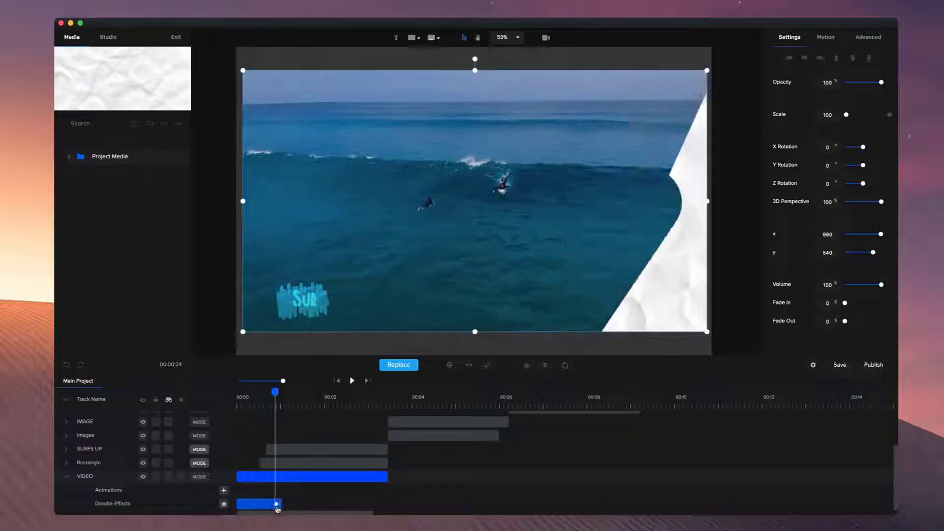
pyautogui.click(339, 382)
pyautogui.click(352, 382)
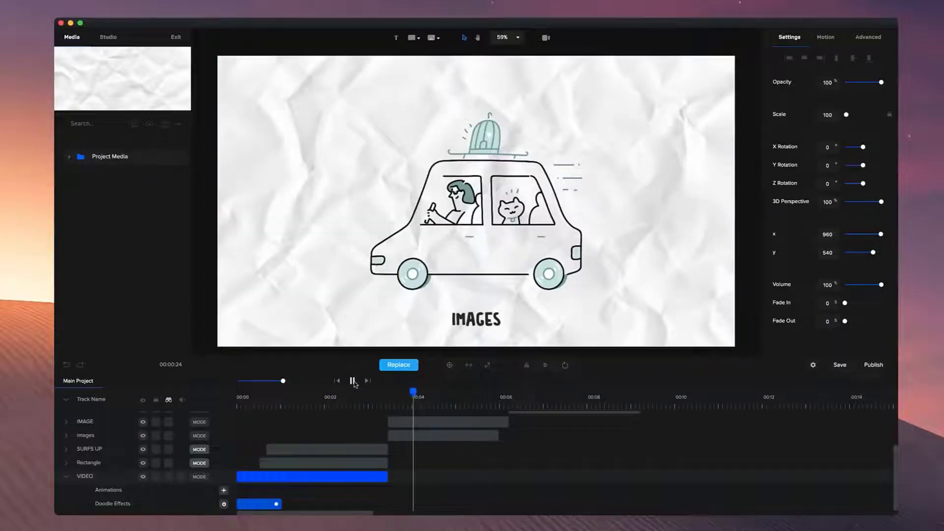
pyautogui.click(439, 271)
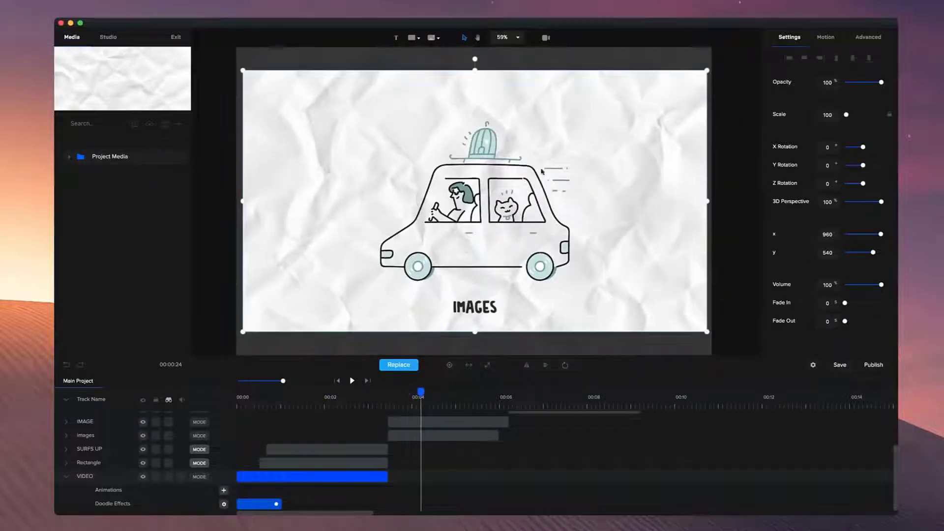
# Step: Add a doodle effect to the car illustration on the IMAGE track
pyautogui.scroll(2, 542, 171)
pyautogui.scroll(1, 395, 451)
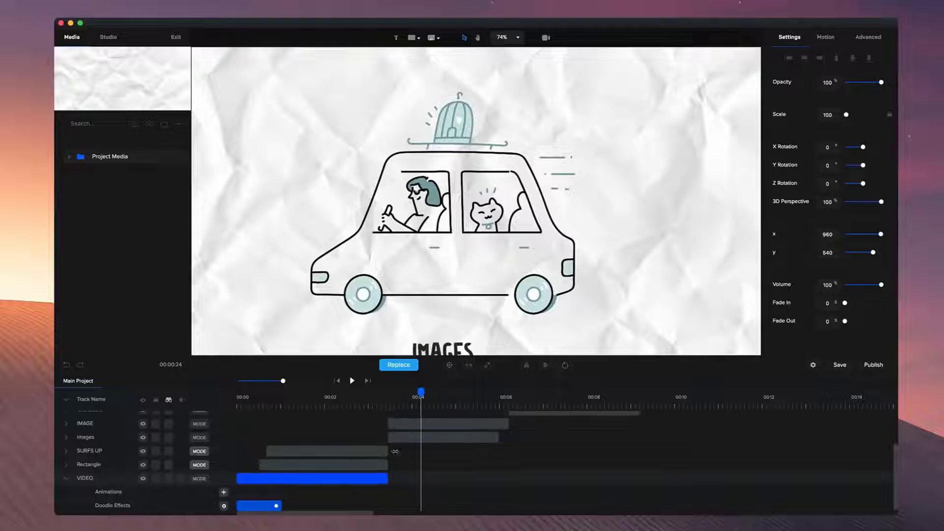
pyautogui.click(67, 478)
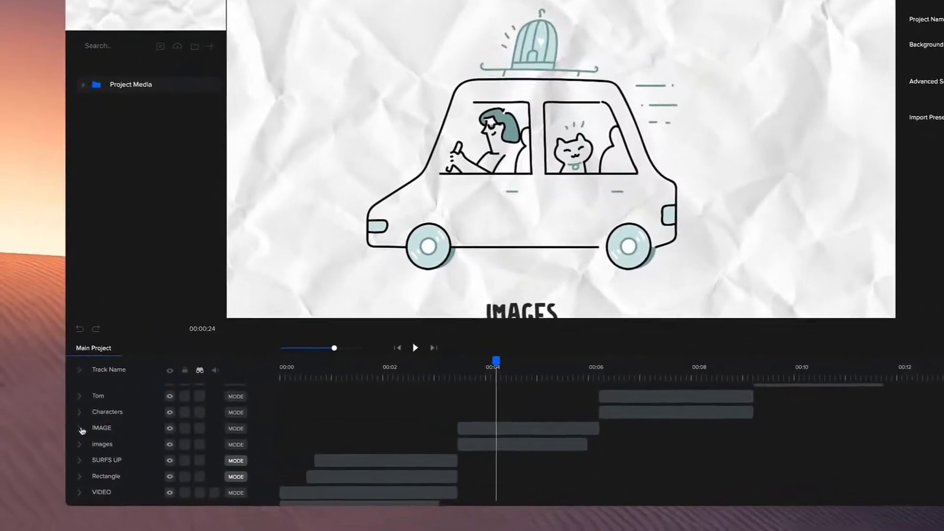
pyautogui.click(67, 449)
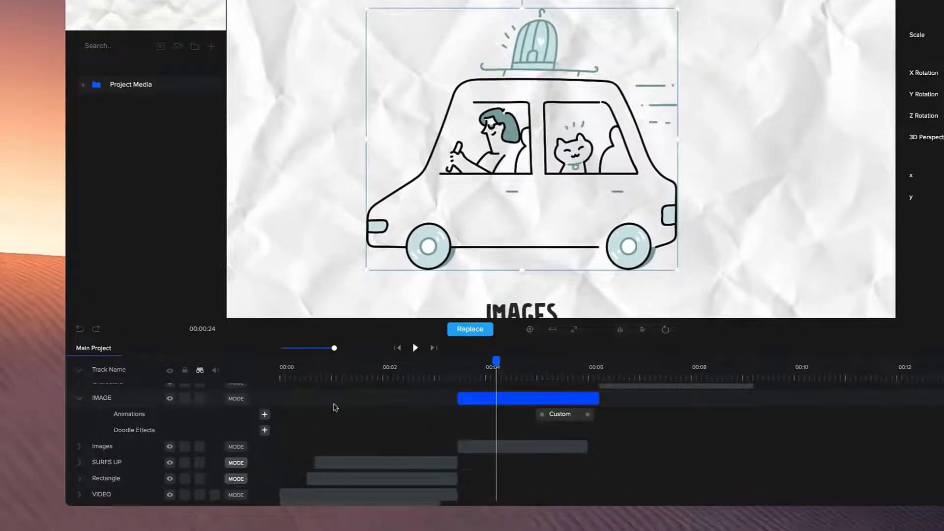
pyautogui.click(265, 431)
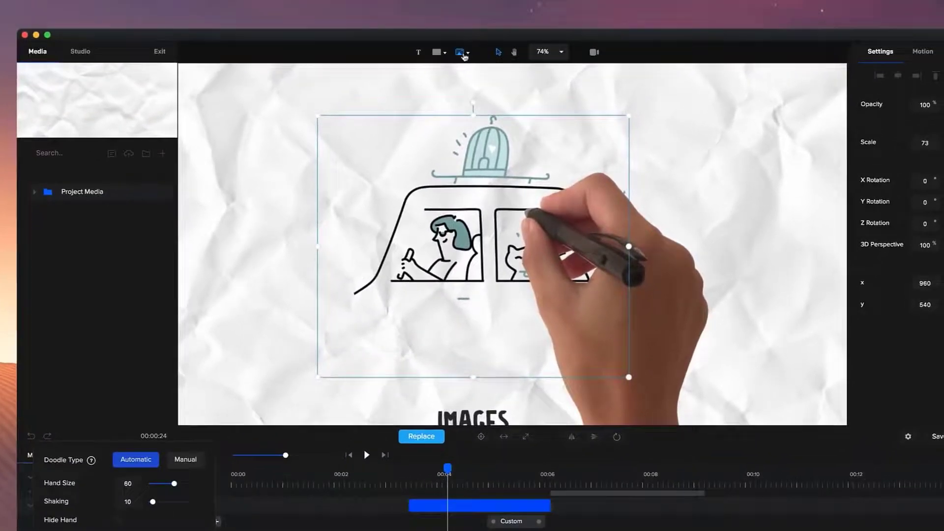
pyautogui.click(461, 54)
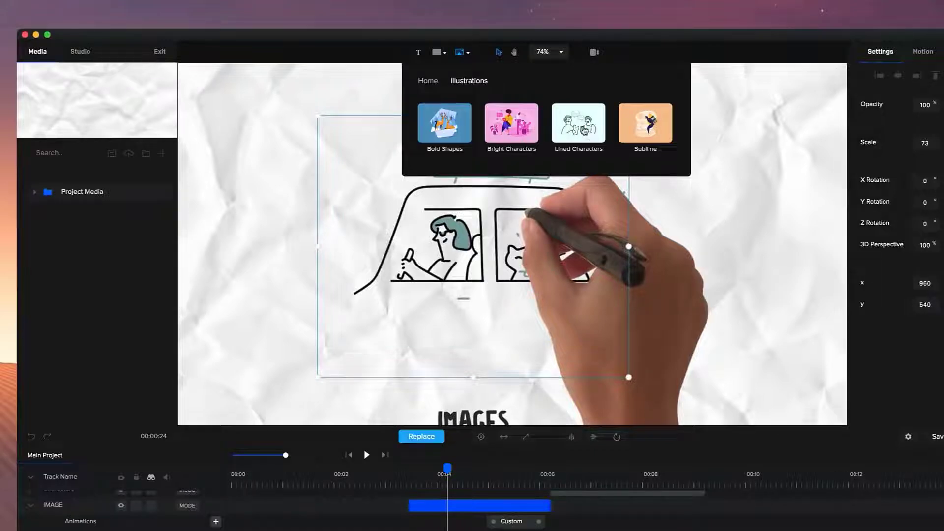
pyautogui.click(566, 250)
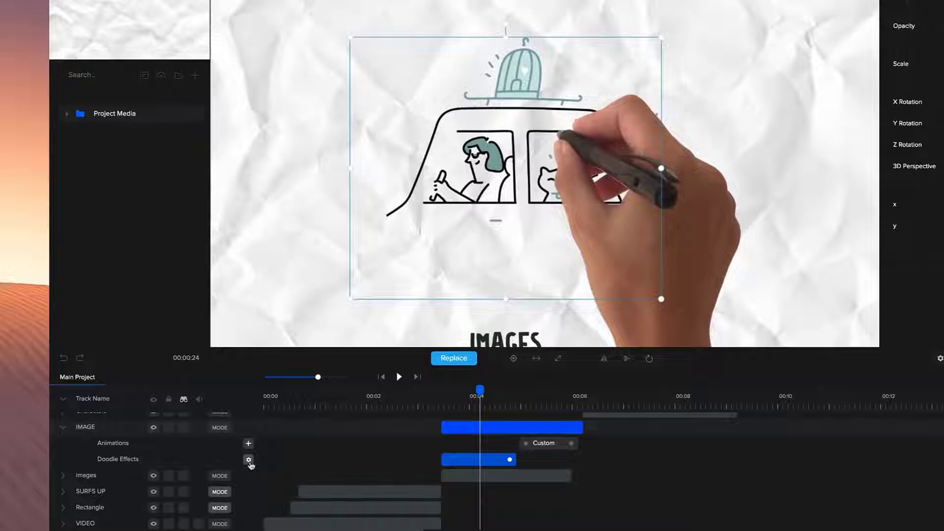
# Step: Switch the car illustration's doodle type to Manual and open its drawing path for editing
pyautogui.click(249, 461)
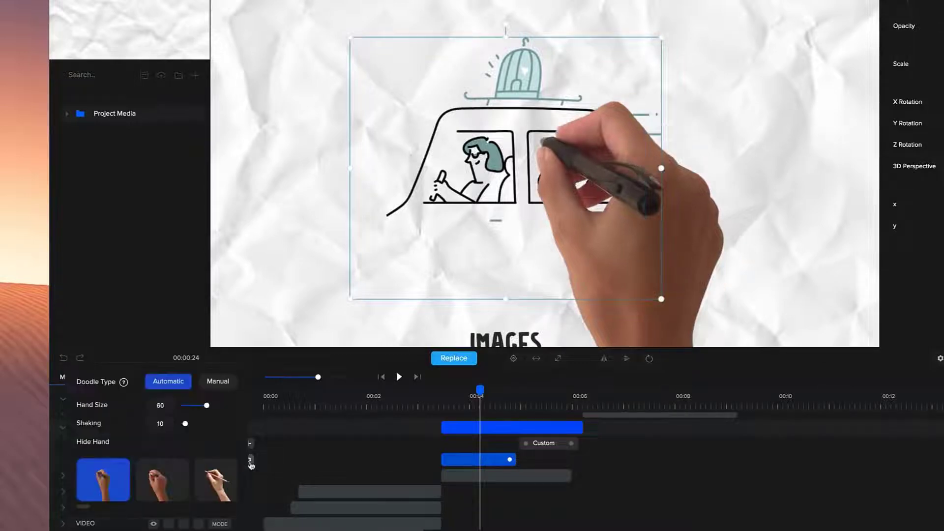
pyautogui.click(217, 382)
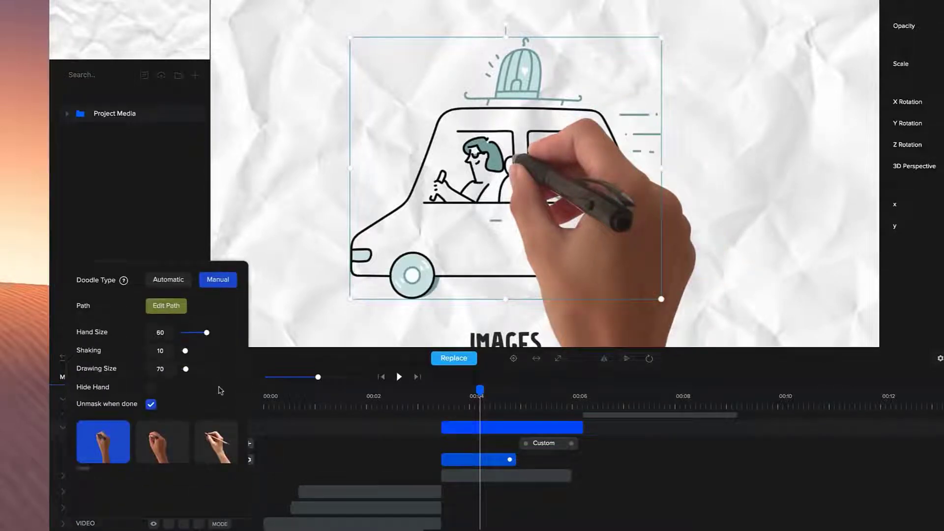
pyautogui.click(168, 306)
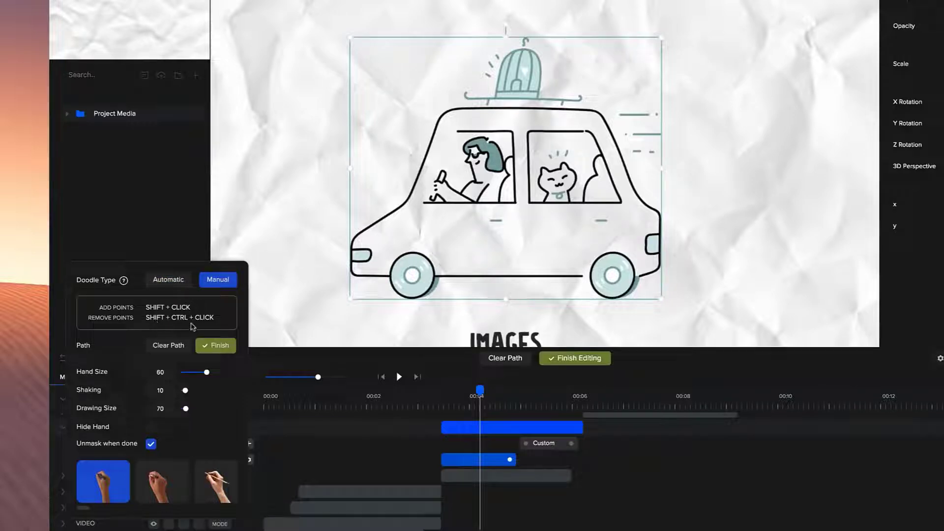
# Step: Place path points from the rear wheel along the car's underside and around the front wheel
pyautogui.keyDown('shift'); pyautogui.click(582, 277); pyautogui.keyUp('shift')
pyautogui.keyDown('shift'); pyautogui.click(436, 275); pyautogui.keyUp('shift')
pyautogui.keyDown('shift'); pyautogui.click(431, 289); pyautogui.keyUp('shift')
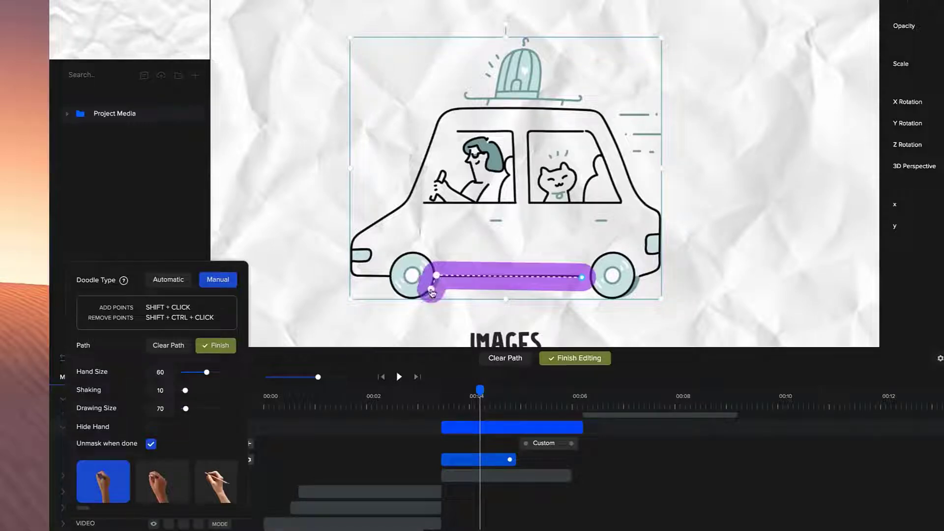
pyautogui.keyDown('shift'); pyautogui.click(407, 295); pyautogui.keyUp('shift')
pyautogui.keyDown('shift'); pyautogui.click(391, 283); pyautogui.keyUp('shift')
pyautogui.keyDown('shift'); pyautogui.click(394, 263); pyautogui.keyUp('shift')
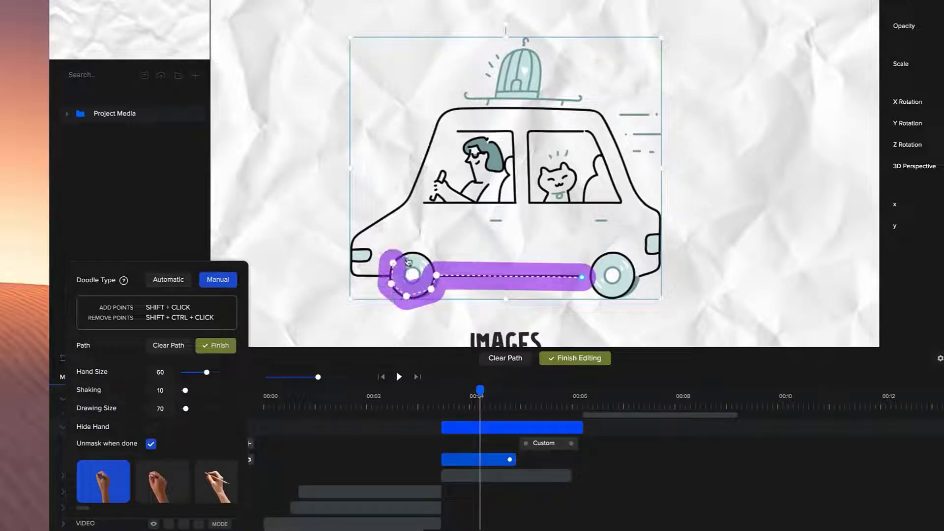
pyautogui.keyDown('shift'); pyautogui.click(410, 256); pyautogui.keyUp('shift')
pyautogui.keyDown('shift'); pyautogui.click(429, 262); pyautogui.keyUp('shift')
pyautogui.keyDown('shift'); pyautogui.click(430, 272); pyautogui.keyUp('shift')
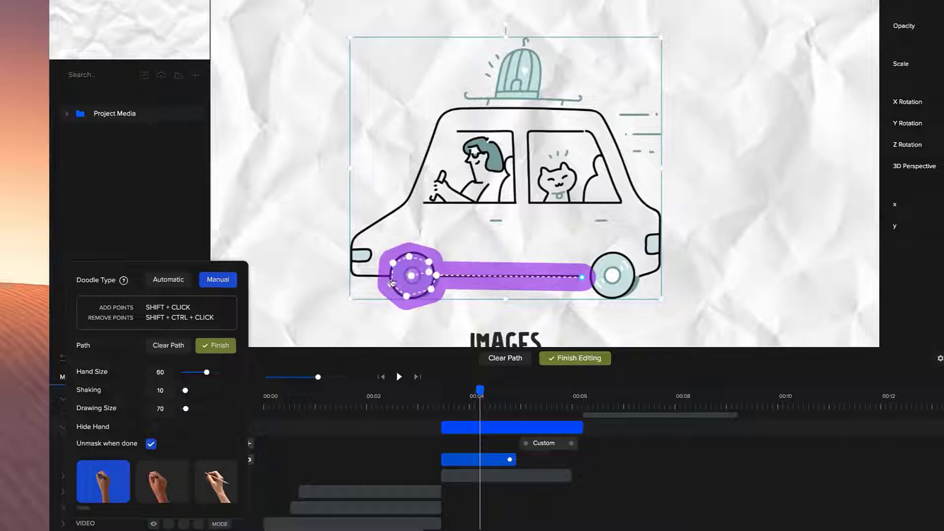
# Step: Extend the drawing path around the front bumper and headlight, and set the drawing size to 69
pyautogui.keyDown('shift'); pyautogui.click(359, 276); pyautogui.keyUp('shift')
pyautogui.keyDown('shift'); pyautogui.click(350, 258); pyautogui.keyUp('shift')
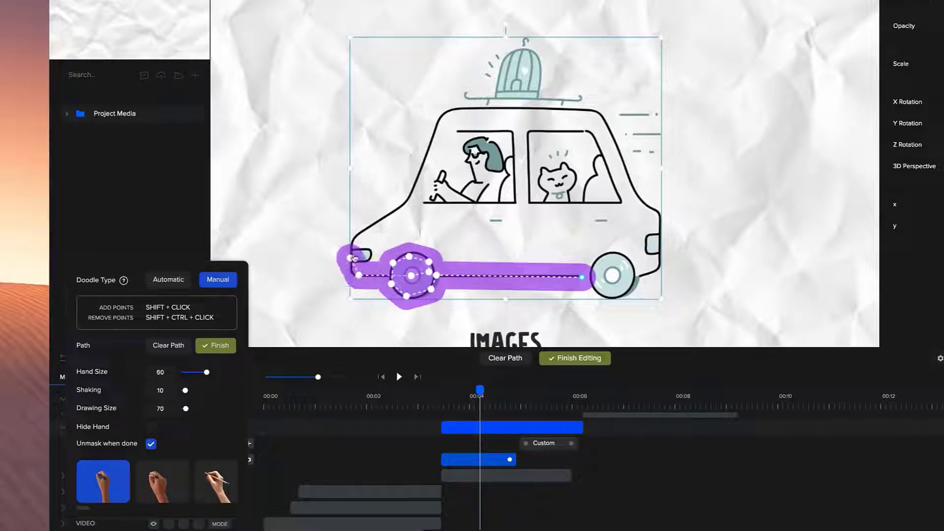
pyautogui.keyDown('shift'); pyautogui.click(364, 248); pyautogui.keyUp('shift')
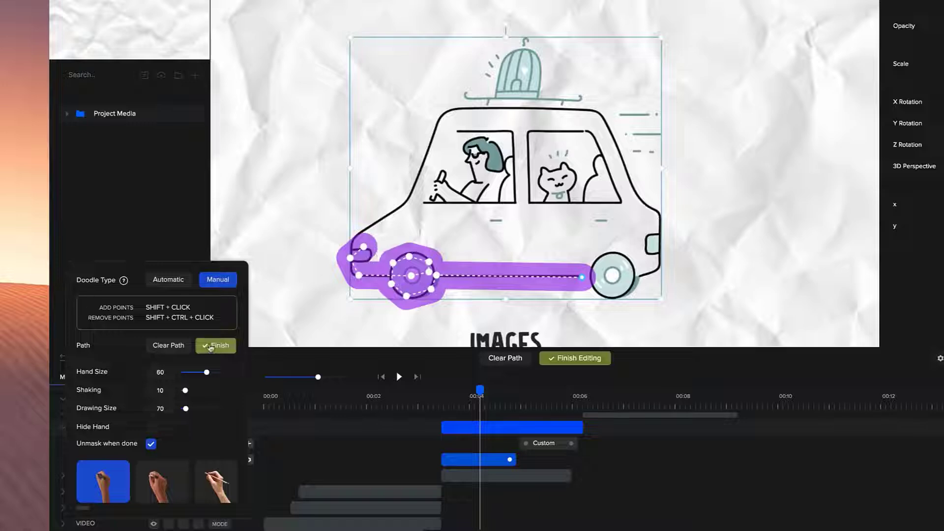
pyautogui.moveTo(185, 410)
pyautogui.mouseDown()
pyautogui.moveTo(194, 409)
pyautogui.moveTo(186, 409)
pyautogui.mouseUp()
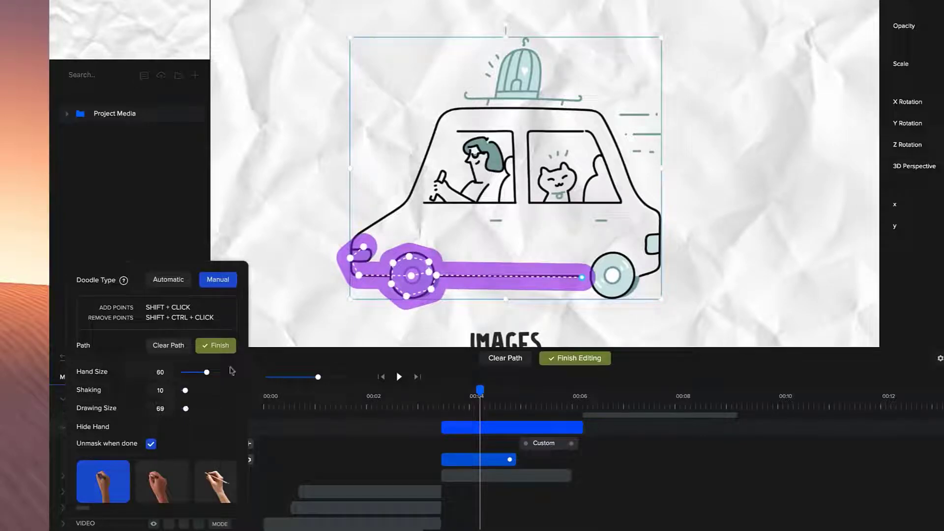
# Step: Continue the drawing path over the hood and up the windshield edge to the front corner of the roof
pyautogui.keyDown('shift'); pyautogui.click(374, 222); pyautogui.keyUp('shift')
pyautogui.keyDown('shift'); pyautogui.click(399, 210); pyautogui.keyUp('shift')
pyautogui.keyDown('shift'); pyautogui.click(406, 200); pyautogui.keyUp('shift')
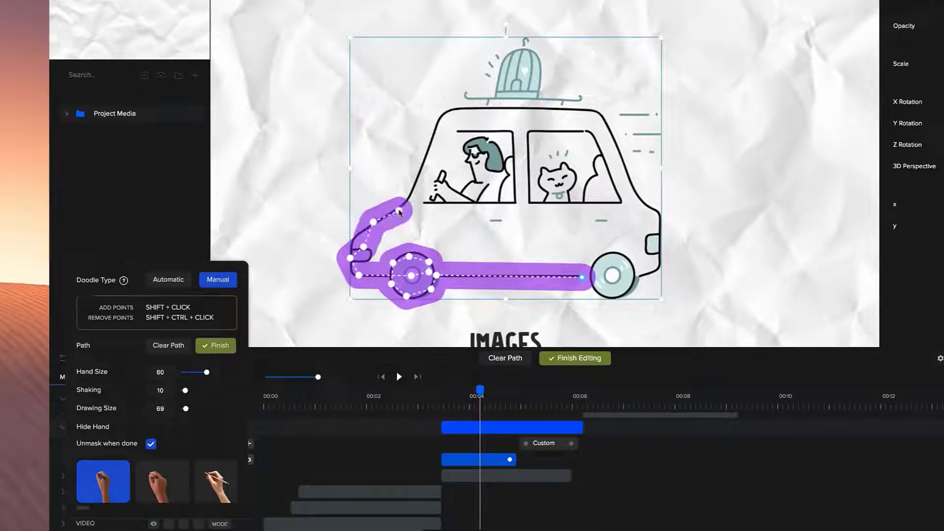
pyautogui.keyDown('shift'); pyautogui.click(415, 191); pyautogui.keyUp('shift')
pyautogui.keyDown('shift'); pyautogui.click(425, 155); pyautogui.keyUp('shift')
pyautogui.keyDown('shift'); pyautogui.click(435, 126); pyautogui.keyUp('shift')
pyautogui.keyDown('shift'); pyautogui.click(445, 108); pyautogui.keyUp('shift')
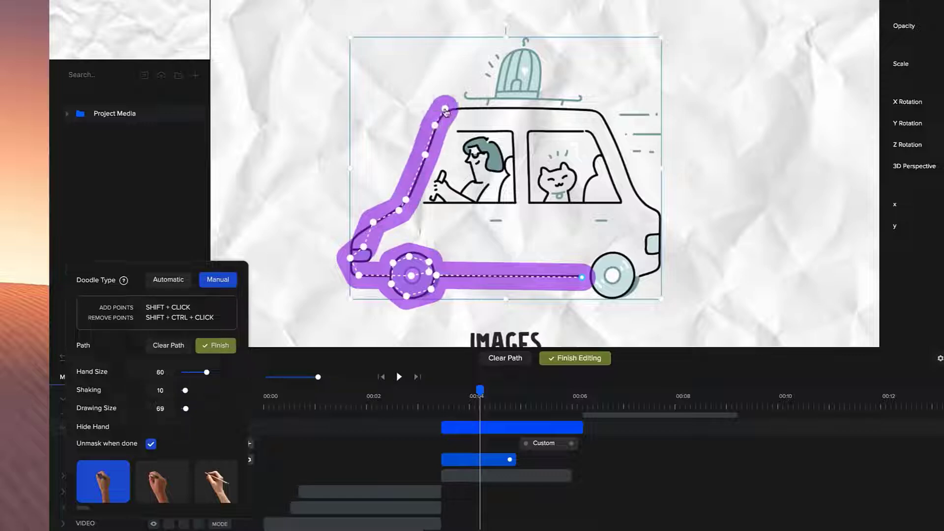
# Step: Extend the drawing path along the roof and zigzag it over the birdcage on top of the car
pyautogui.keyDown('shift'); pyautogui.click(475, 106); pyautogui.keyUp('shift')
pyautogui.keyDown('shift'); pyautogui.click(516, 107); pyautogui.keyUp('shift')
pyautogui.keyDown('shift'); pyautogui.click(567, 100); pyautogui.keyUp('shift')
pyautogui.keyDown('shift'); pyautogui.click(582, 105); pyautogui.keyUp('shift')
pyautogui.keyDown('shift'); pyautogui.click(484, 82); pyautogui.keyUp('shift')
pyautogui.keyDown('shift'); pyautogui.click(538, 69); pyautogui.keyUp('shift')
pyautogui.keyDown('shift'); pyautogui.click(495, 62); pyautogui.keyUp('shift')
pyautogui.keyDown('shift'); pyautogui.click(527, 42); pyautogui.keyUp('shift')
pyautogui.keyDown('shift'); pyautogui.click(535, 54); pyautogui.keyUp('shift')
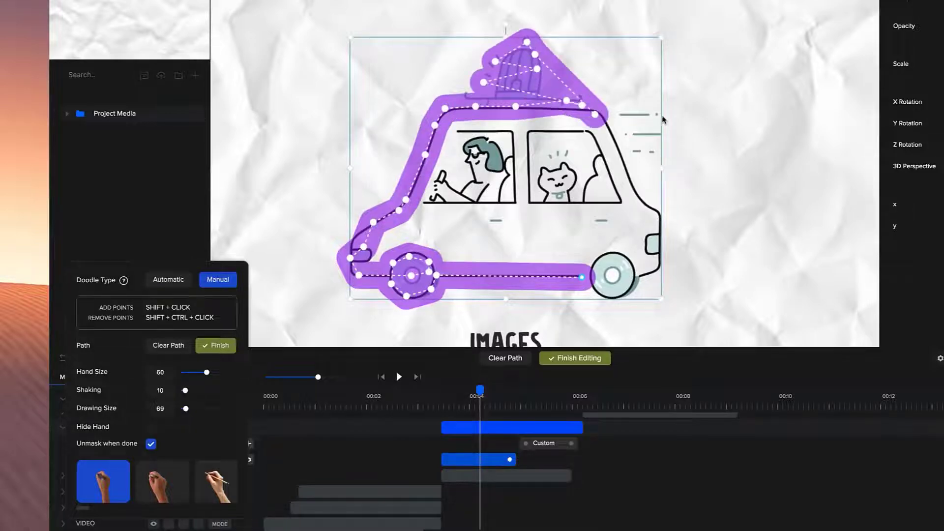
# Step: Continue the drawing path over the speed lines, down the rear of the car and around the rear wheel
pyautogui.keyDown('shift'); pyautogui.click(619, 147); pyautogui.keyUp('shift')
pyautogui.keyDown('shift'); pyautogui.click(656, 152); pyautogui.keyUp('shift')
pyautogui.keyDown('shift'); pyautogui.click(636, 192); pyautogui.keyUp('shift')
pyautogui.keyDown('shift'); pyautogui.click(657, 237); pyautogui.keyUp('shift')
pyautogui.keyDown('shift'); pyautogui.click(649, 274); pyautogui.keyUp('shift')
pyautogui.keyDown('shift'); pyautogui.click(608, 293); pyautogui.keyUp('shift')
pyautogui.keyDown('shift'); pyautogui.click(598, 261); pyautogui.keyUp('shift')
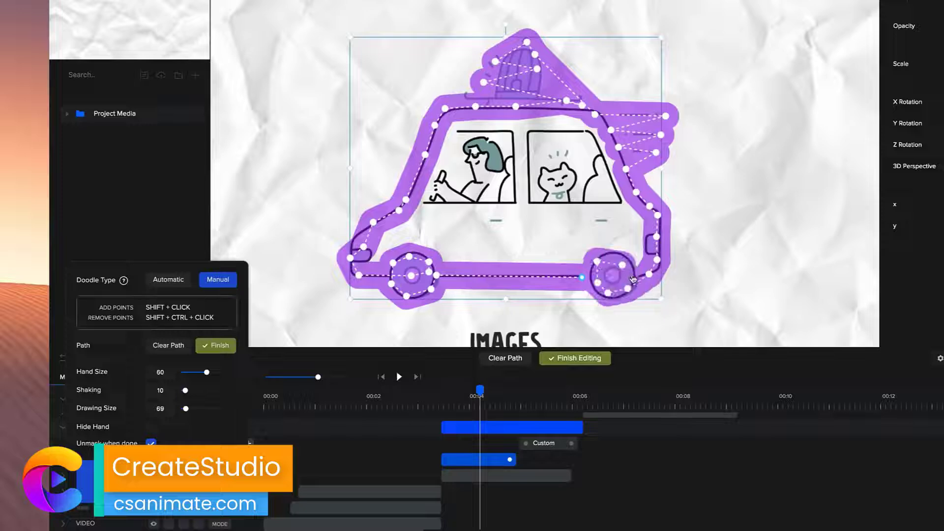
# Step: Zigzag the drawing path across the side windows from their lower edge up to the roof, covering the driver and cat
pyautogui.keyDown('shift'); pyautogui.click(605, 221); pyautogui.keyUp('shift')
pyautogui.keyDown('shift'); pyautogui.click(421, 209); pyautogui.keyUp('shift')
pyautogui.keyDown('shift'); pyautogui.click(625, 200); pyautogui.keyUp('shift')
pyautogui.keyDown('shift'); pyautogui.click(429, 184); pyautogui.keyUp('shift')
pyautogui.keyDown('shift'); pyautogui.click(610, 171); pyautogui.keyUp('shift')
pyautogui.keyDown('shift'); pyautogui.click(443, 161); pyautogui.keyUp('shift')
pyautogui.keyDown('shift'); pyautogui.click(604, 148); pyautogui.keyUp('shift')
pyautogui.keyDown('shift'); pyautogui.click(455, 142); pyautogui.keyUp('shift')
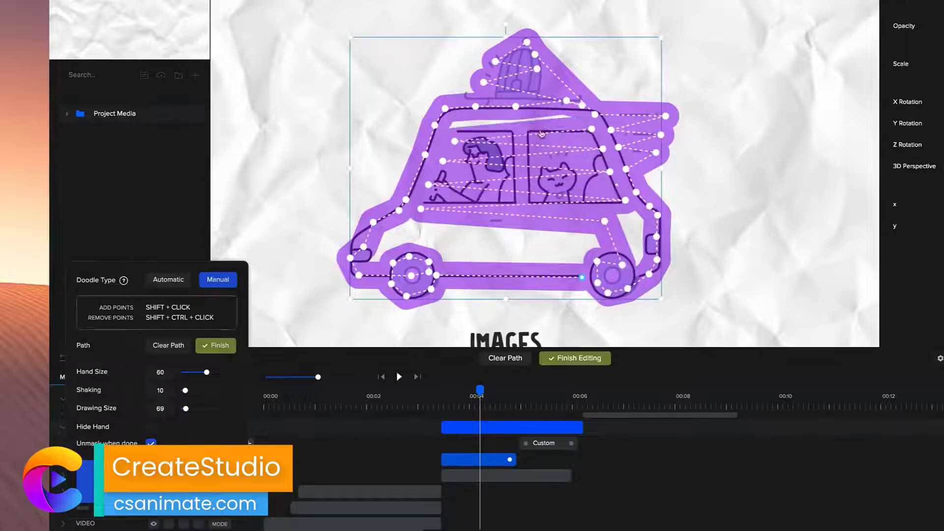
pyautogui.keyDown('shift'); pyautogui.click(592, 129); pyautogui.keyUp('shift')
pyautogui.scroll(1, 525, 129)
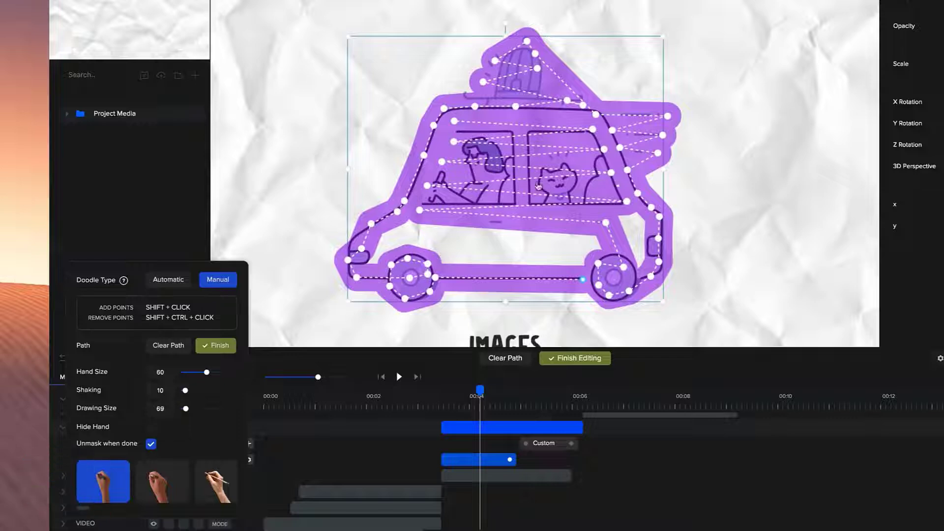
# Step: Reposition the two path points just below the windows and finish editing the drawing path
pyautogui.moveTo(419, 212); pyautogui.dragTo(429, 209)
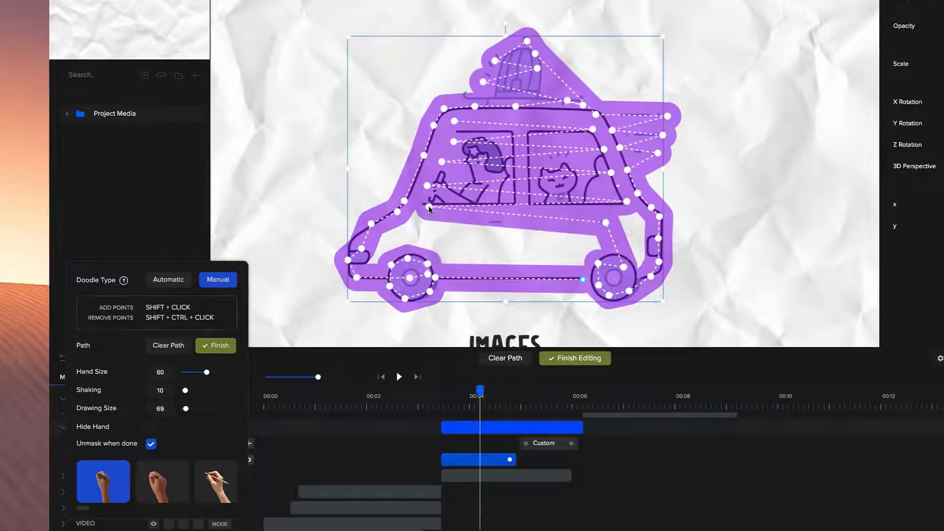
pyautogui.moveTo(606, 224)
pyautogui.mouseDown()
pyautogui.moveTo(630, 229)
pyautogui.moveTo(609, 212)
pyautogui.moveTo(616, 235)
pyautogui.mouseUp()
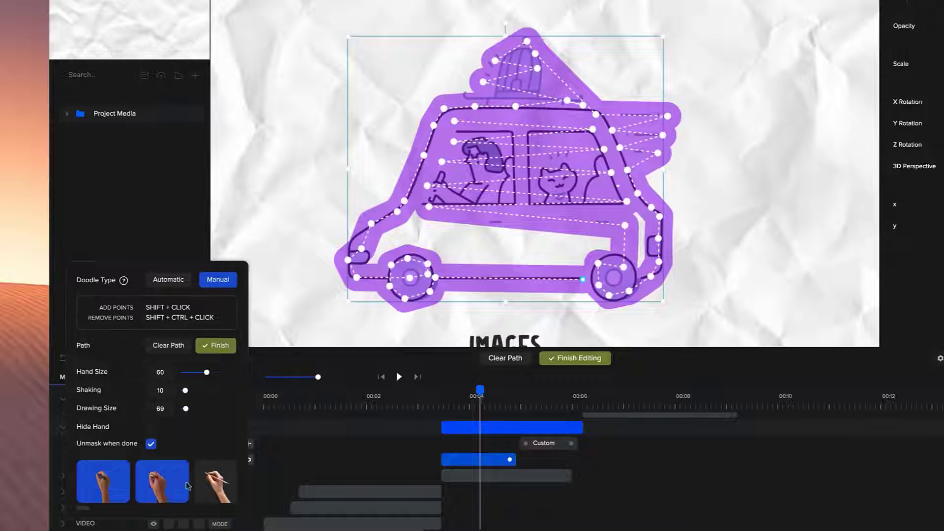
pyautogui.click(444, 406)
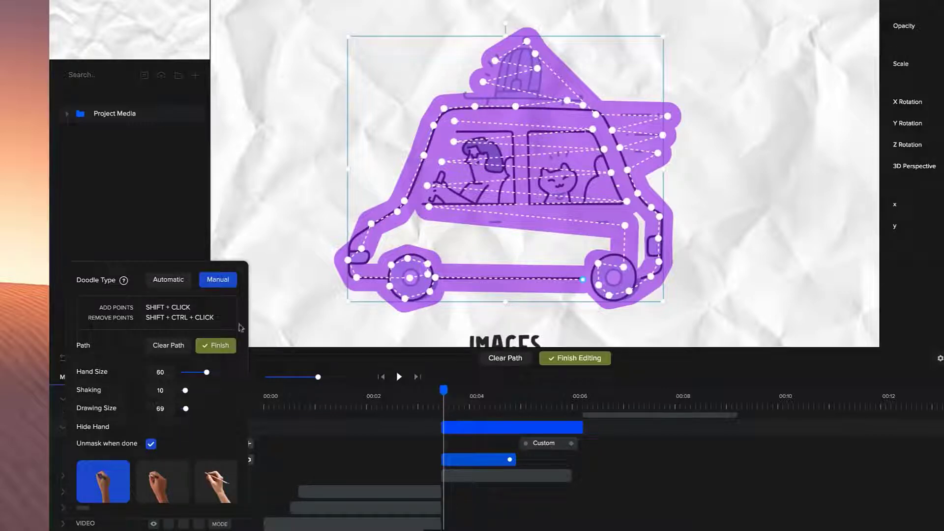
pyautogui.click(215, 345)
# Step: Preview the car drawing animation and slightly shorten the doodle effect on the IMAGE track
pyautogui.press('space')
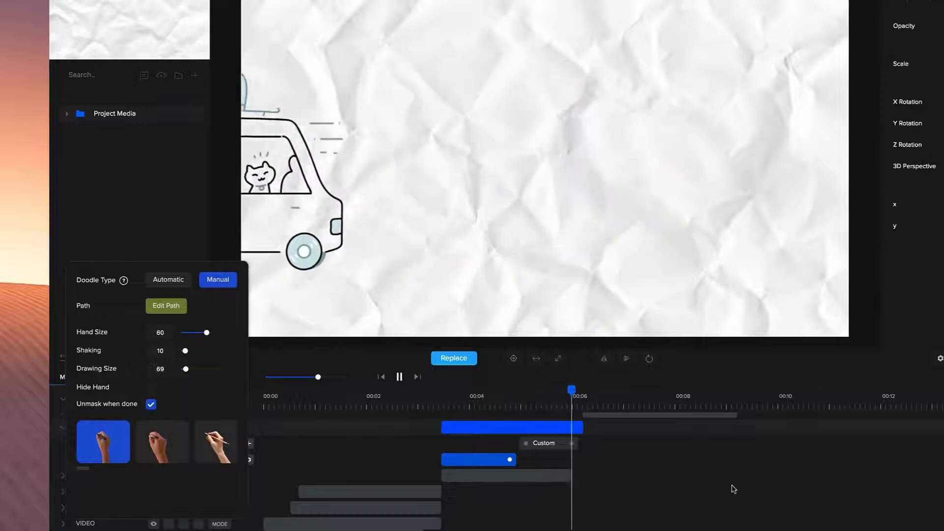
pyautogui.click(509, 398)
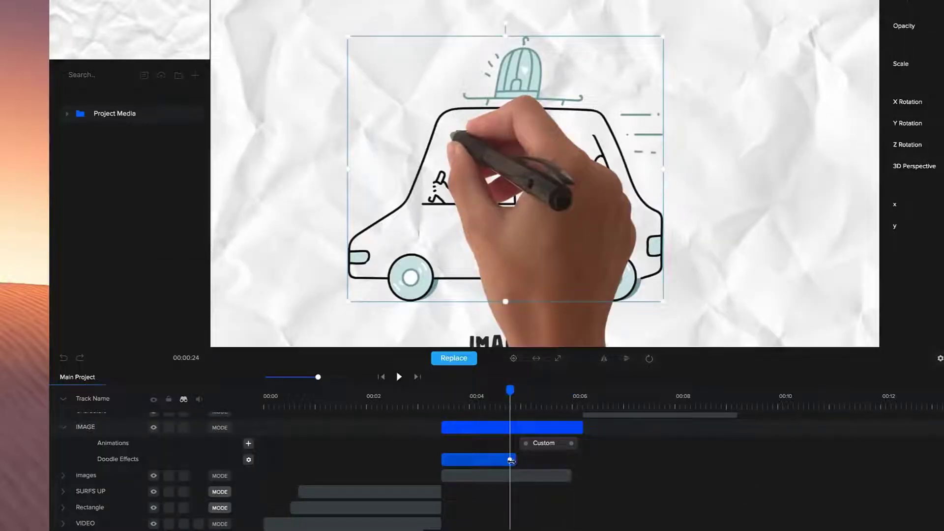
pyautogui.moveTo(512, 461)
pyautogui.mouseDown()
pyautogui.moveTo(494, 460)
pyautogui.moveTo(508, 460)
pyautogui.mouseUp()
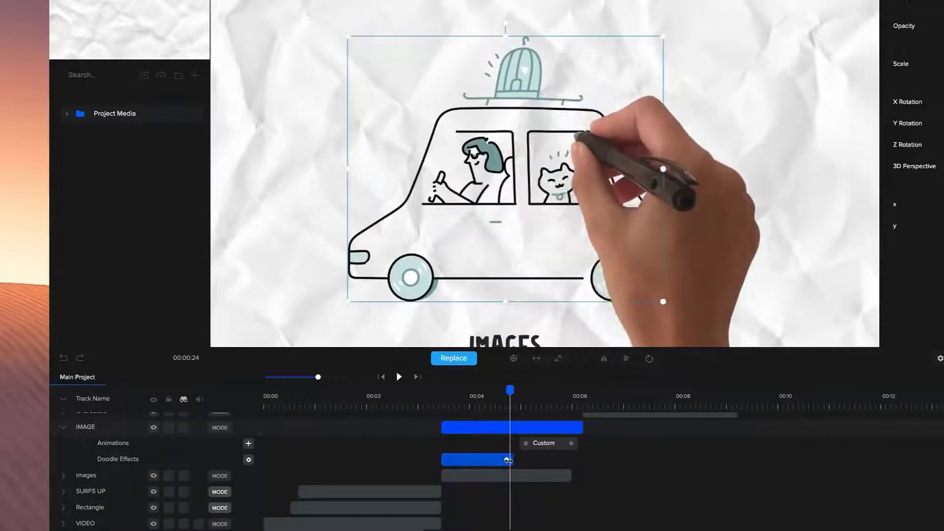
# Step: Look through the hand styles in the car's doodle settings and scrub through the drawing animation
pyautogui.click(249, 460)
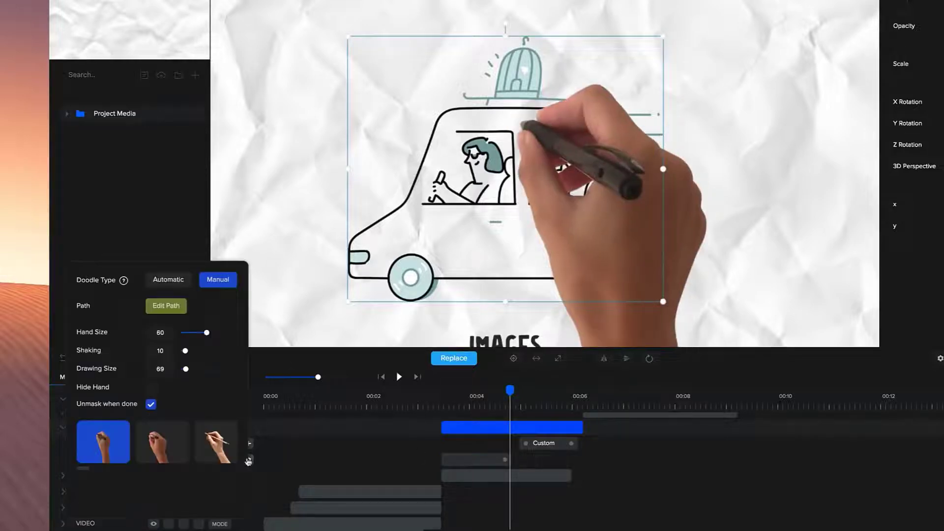
pyautogui.moveTo(84, 468); pyautogui.dragTo(239, 466)
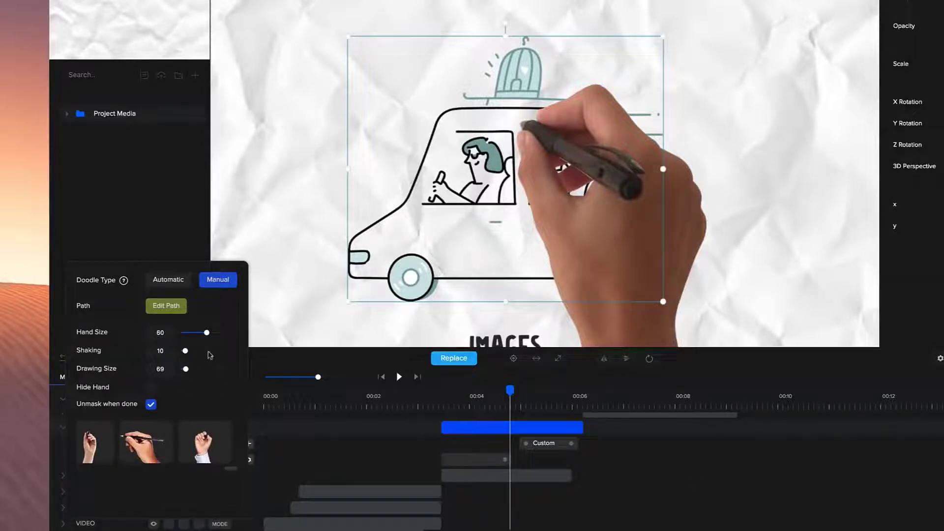
pyautogui.click(486, 396)
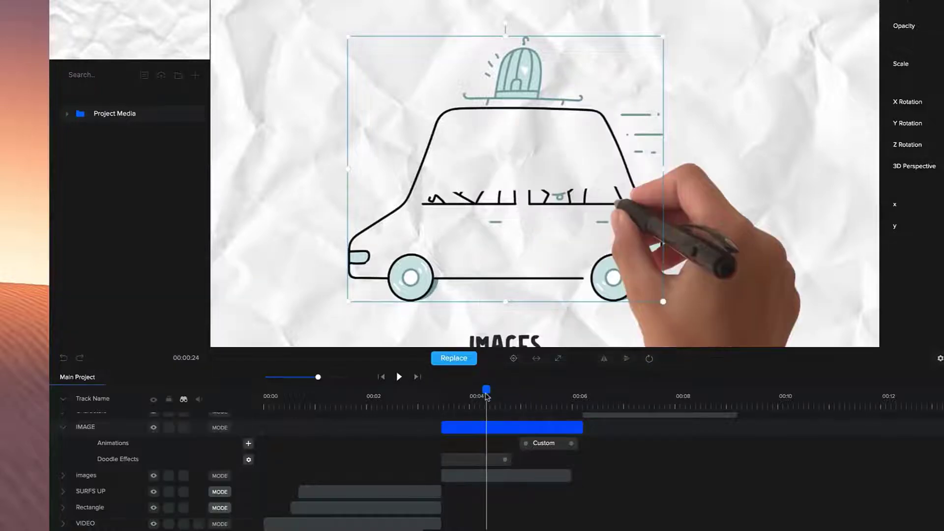
pyautogui.moveTo(487, 390)
pyautogui.mouseDown()
pyautogui.moveTo(469, 396)
pyautogui.moveTo(475, 413)
pyautogui.mouseUp()
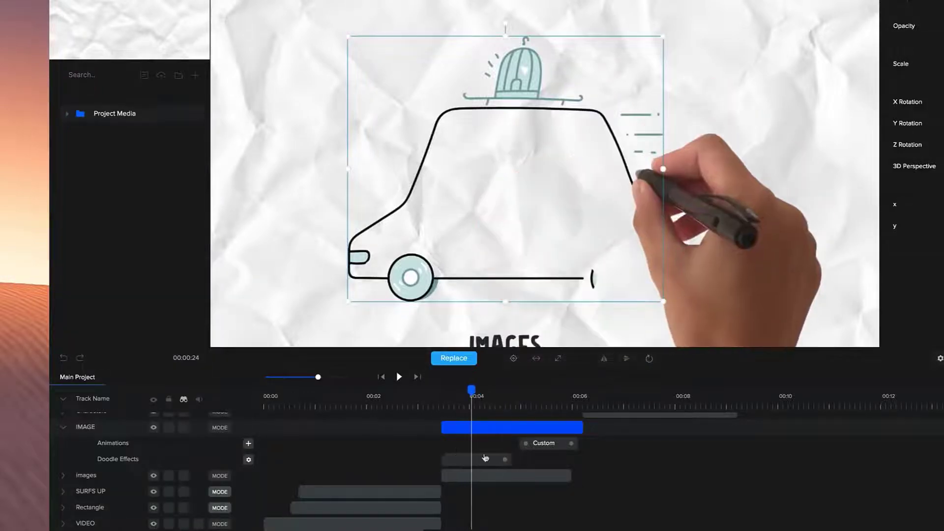
# Step: Try the hand with the pencil for the car's doodle effect and reduce its hand size to 32
pyautogui.click(249, 460)
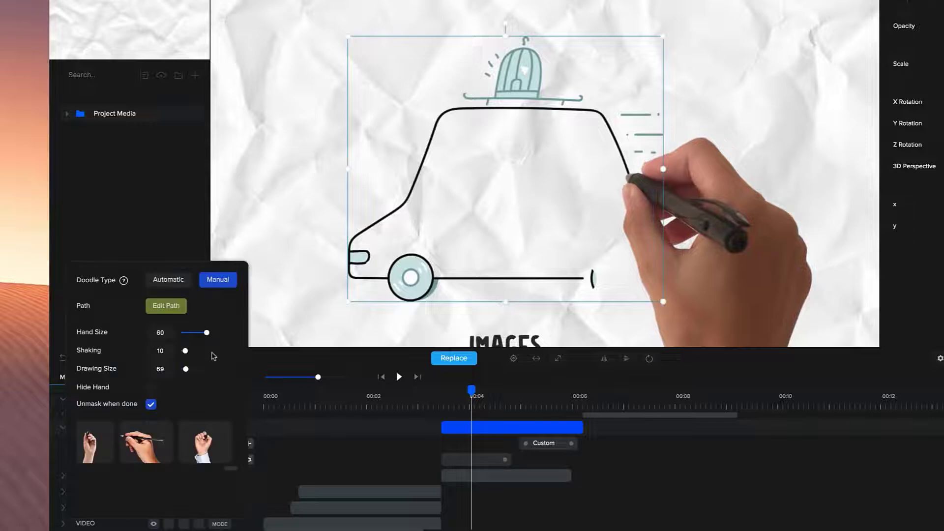
pyautogui.moveTo(207, 341); pyautogui.dragTo(201, 338)
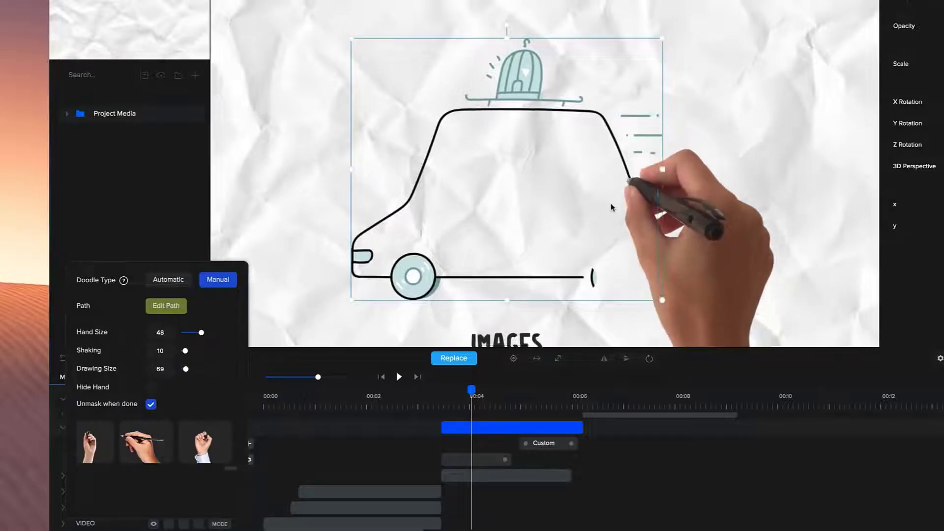
pyautogui.scroll(-3, 615, 235)
pyautogui.click(205, 455)
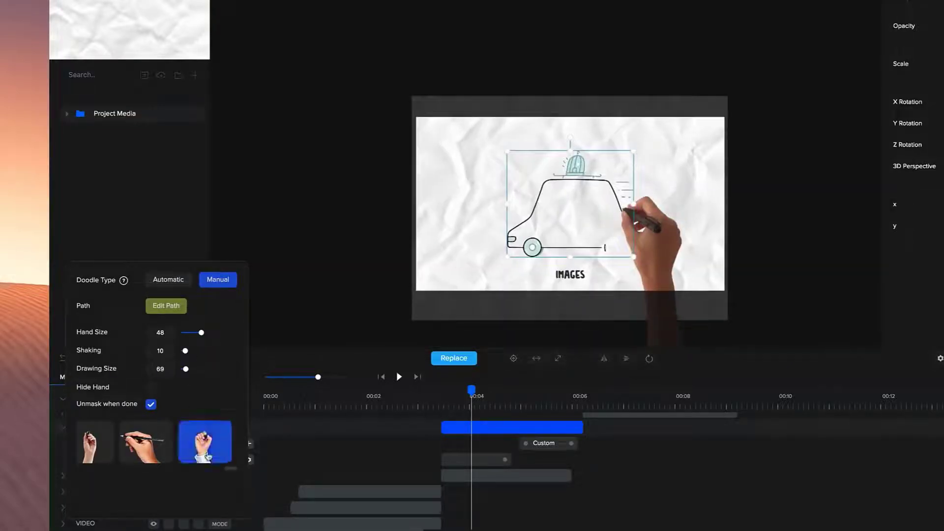
pyautogui.click(147, 443)
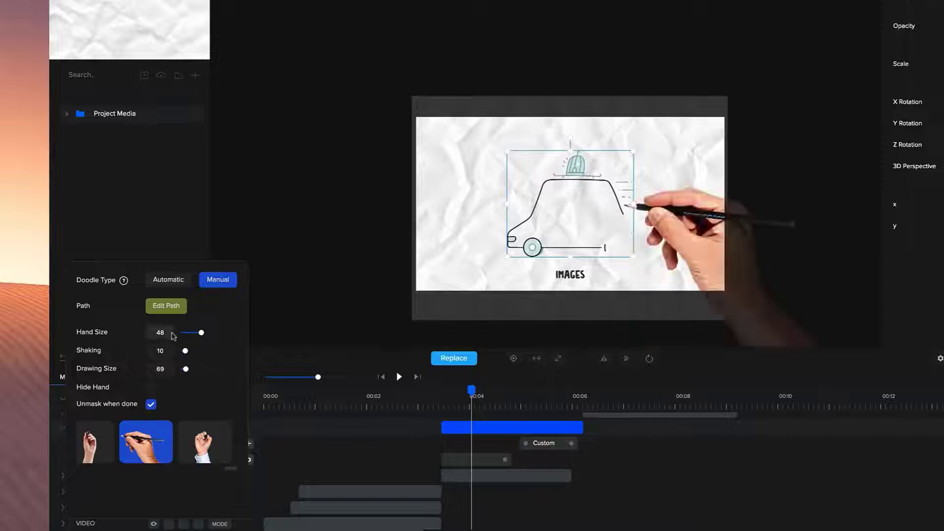
pyautogui.moveTo(200, 334); pyautogui.dragTo(189, 331)
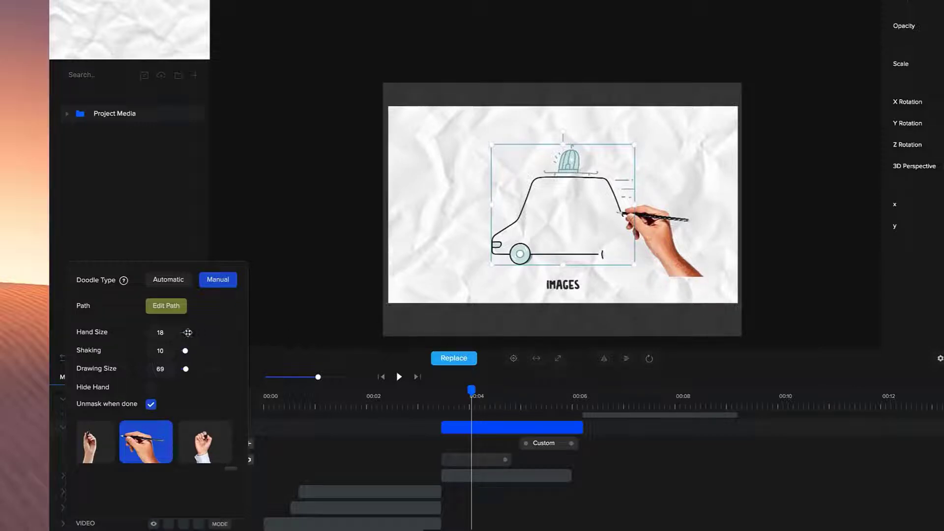
pyautogui.moveTo(188, 333); pyautogui.dragTo(194, 332)
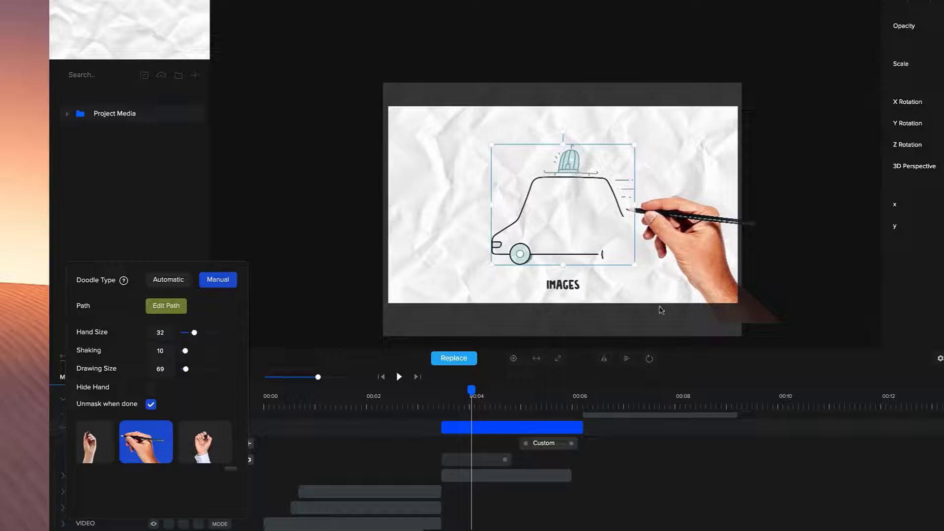
pyautogui.scroll(3, 624, 260)
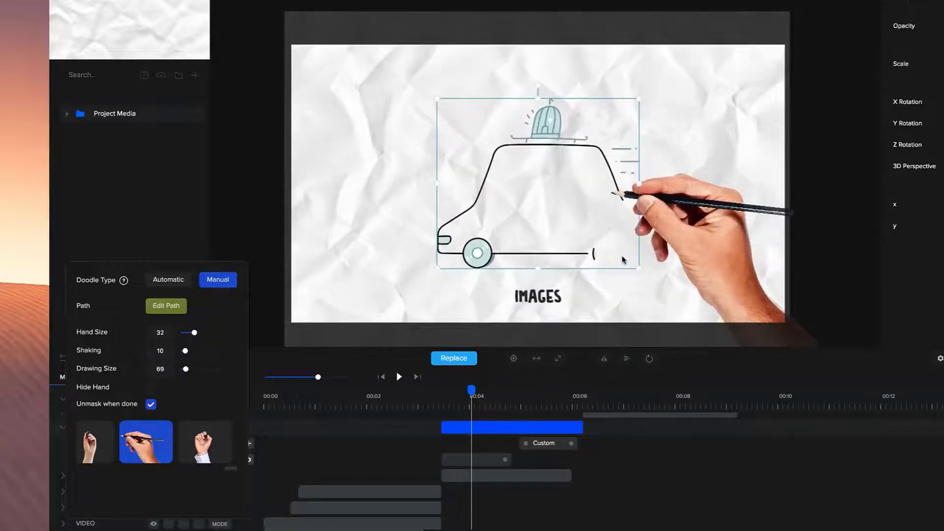
# Step: Choose the hand with the blue marker for the car's doodle and set Hand Size to 44 and Shaking to 19
pyautogui.click(199, 458)
pyautogui.click(93, 453)
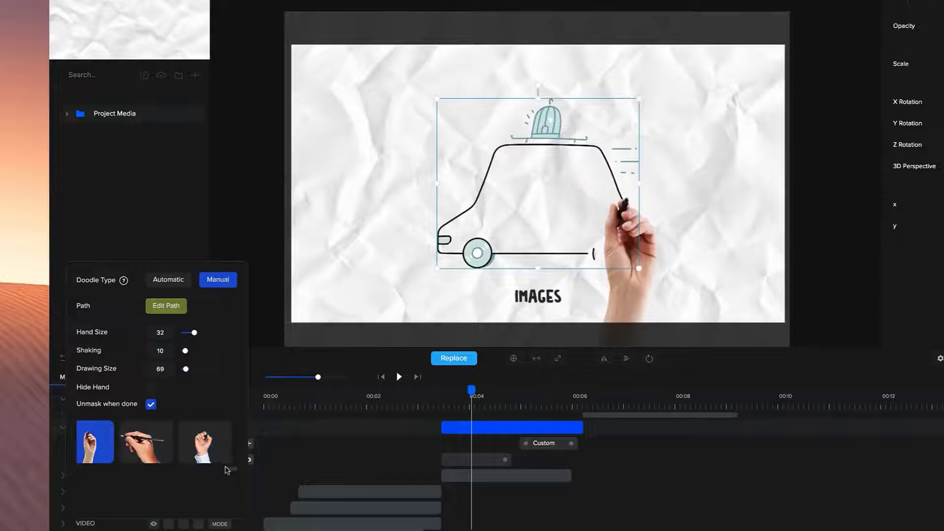
pyautogui.moveTo(229, 471); pyautogui.dragTo(208, 468)
pyautogui.click(133, 447)
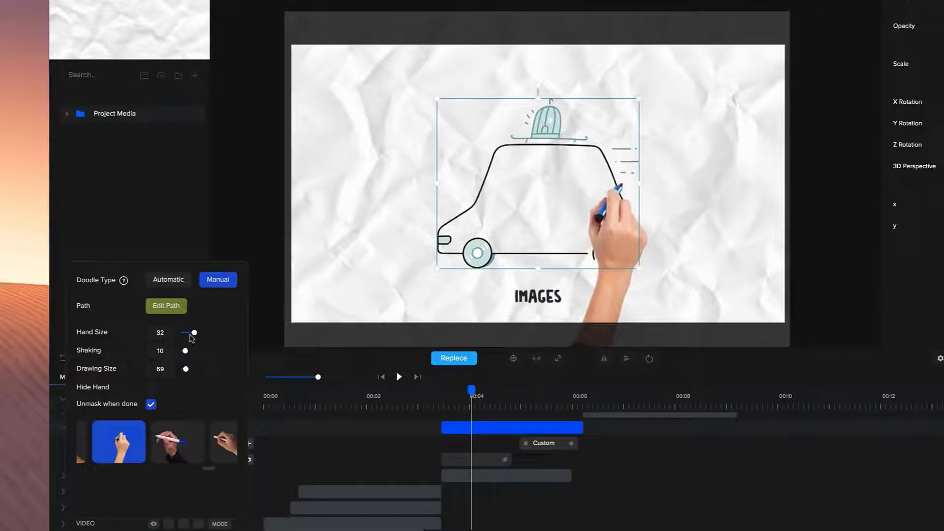
pyautogui.moveTo(193, 333); pyautogui.dragTo(189, 350)
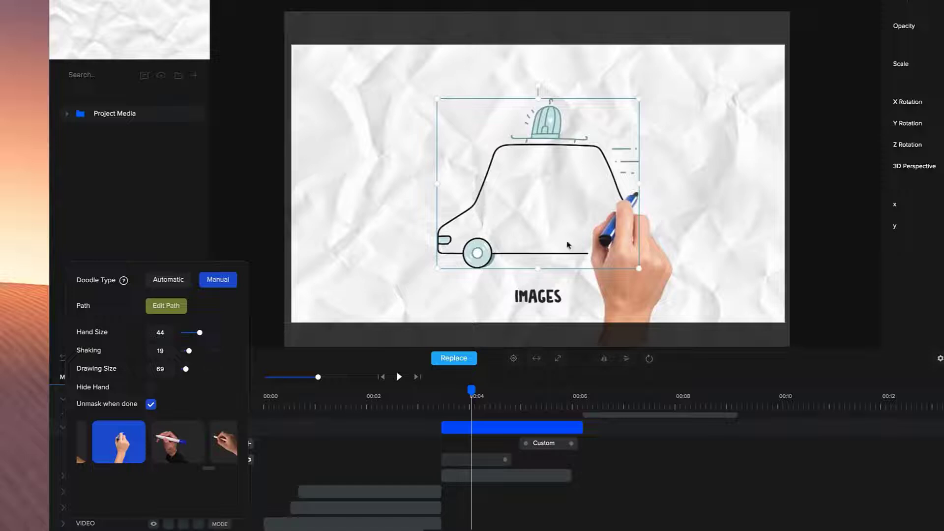
# Step: Play back the car's drawing animation from just before the IMAGE clip
pyautogui.click(435, 404)
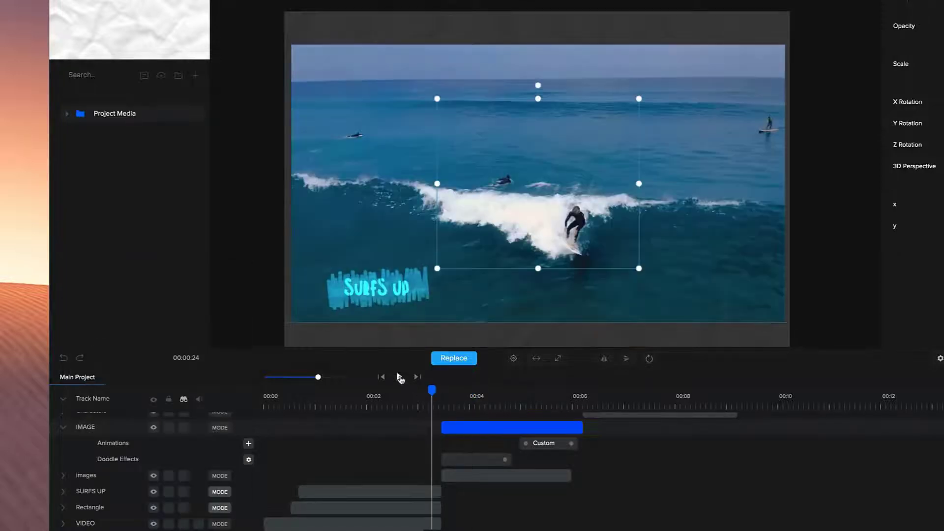
pyautogui.click(399, 377)
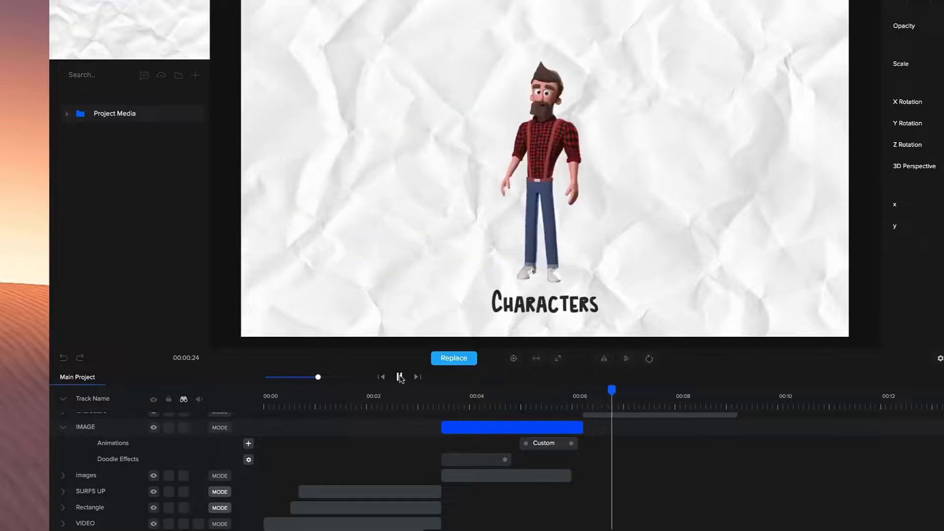
pyautogui.click(540, 185)
# Step: Collapse the IMAGE track and add a doodle effect of type Manual to the bearded character's track
pyautogui.scroll(3, 624, 424)
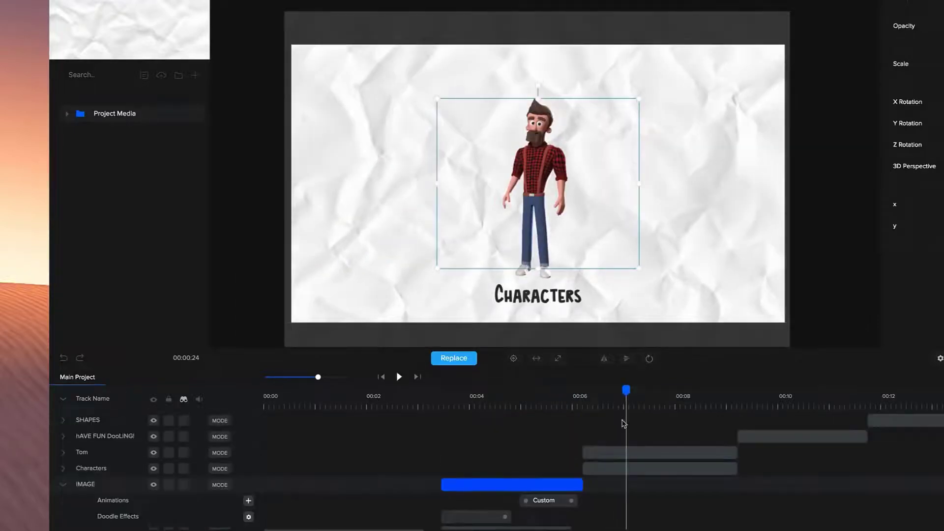
pyautogui.click(65, 485)
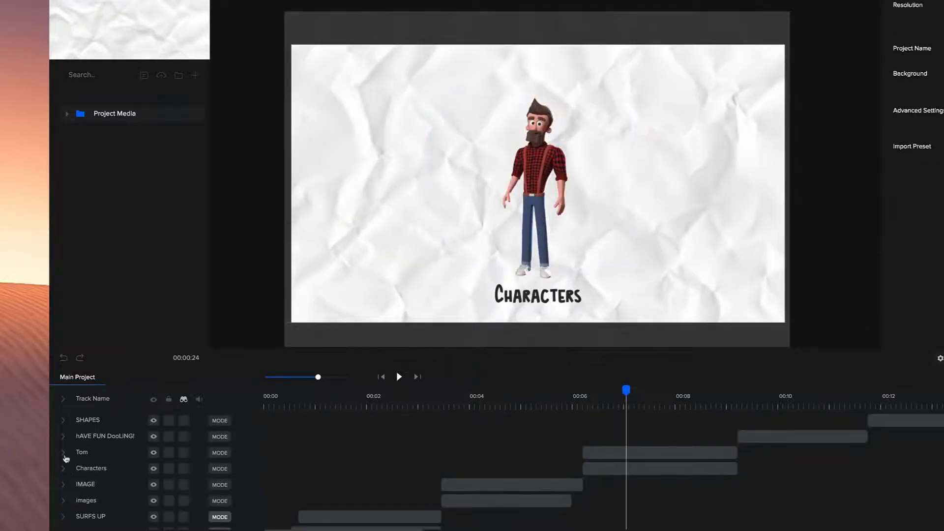
pyautogui.click(64, 452)
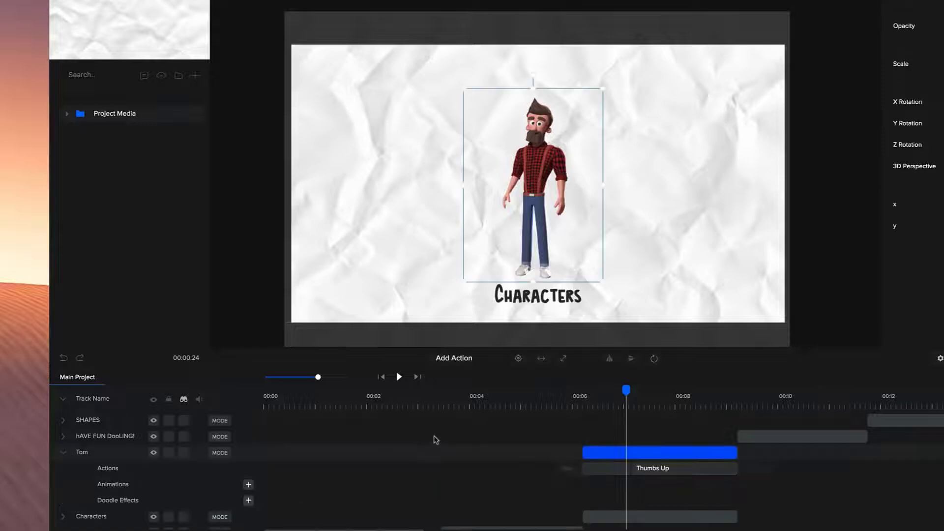
pyautogui.click(248, 500)
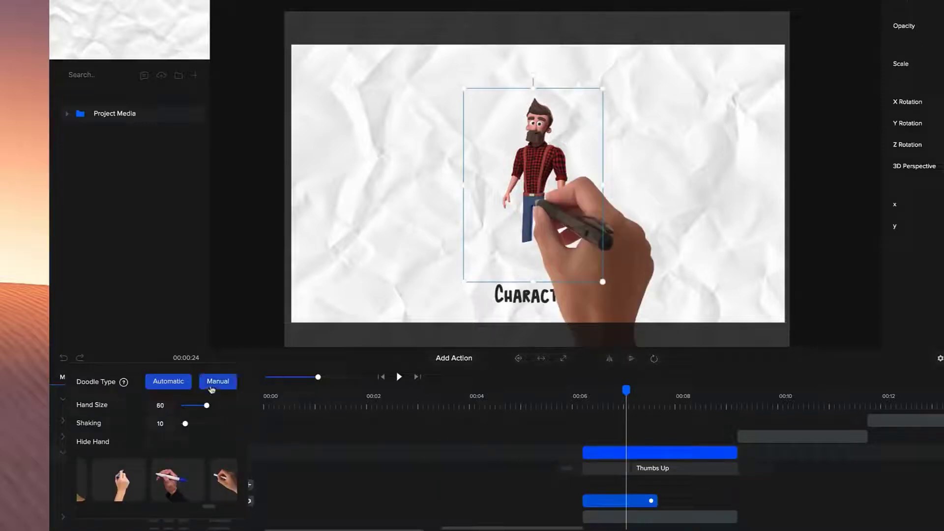
pyautogui.click(212, 388)
# Step: Start the character's drawing path above the hair and zigzag it down across the head to the neck
pyautogui.click(165, 307)
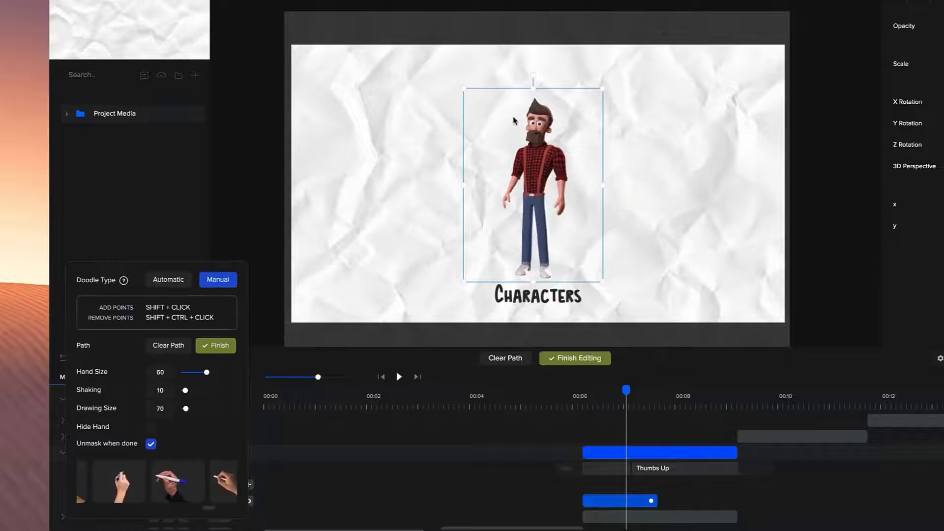
pyautogui.keyDown('shift'); pyautogui.click(535, 97); pyautogui.keyUp('shift')
pyautogui.keyDown('shift'); pyautogui.click(559, 115); pyautogui.keyUp('shift')
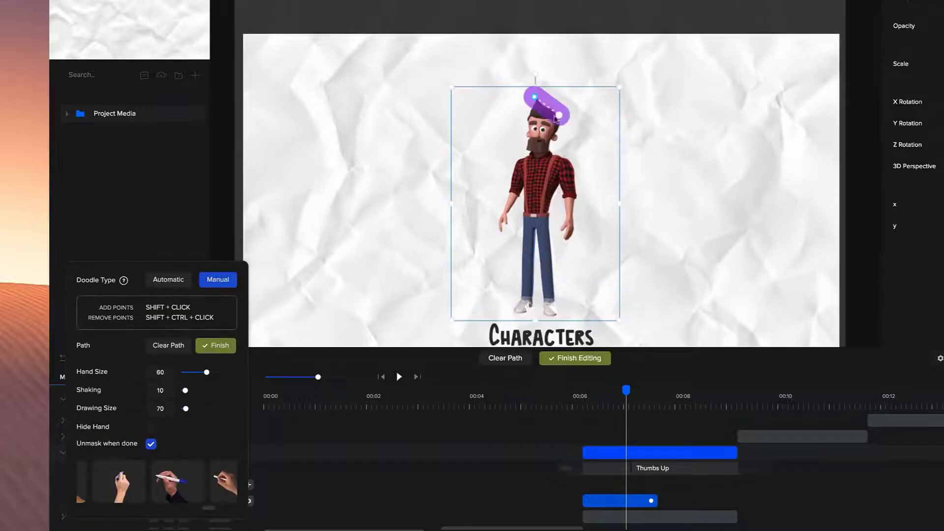
pyautogui.keyDown('shift'); pyautogui.click(523, 127); pyautogui.keyUp('shift')
pyautogui.keyDown('shift'); pyautogui.click(555, 130); pyautogui.keyUp('shift')
pyautogui.keyDown('shift'); pyautogui.click(520, 147); pyautogui.keyUp('shift')
pyautogui.keyDown('shift'); pyautogui.click(557, 151); pyautogui.keyUp('shift')
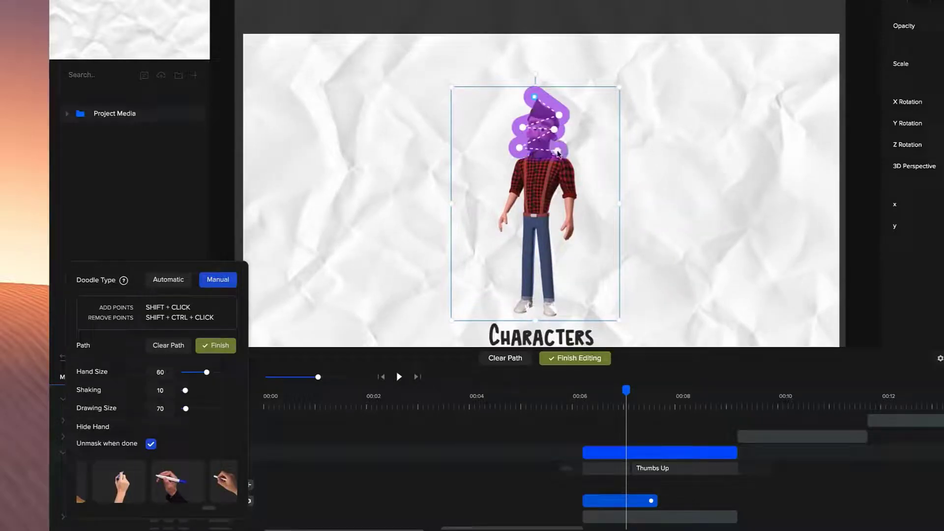
# Step: Continue the zigzag path from the shoulders across the torso, arms and legs down to the shoes
pyautogui.keyDown('shift'); pyautogui.click(514, 167); pyautogui.keyUp('shift')
pyautogui.keyDown('shift'); pyautogui.click(575, 171); pyautogui.keyUp('shift')
pyautogui.keyDown('shift'); pyautogui.click(494, 201); pyautogui.keyUp('shift')
pyautogui.keyDown('shift'); pyautogui.click(493, 223); pyautogui.keyUp('shift')
pyautogui.keyDown('shift'); pyautogui.click(581, 232); pyautogui.keyUp('shift')
pyautogui.keyDown('shift'); pyautogui.click(512, 252); pyautogui.keyUp('shift')
pyautogui.keyDown('shift'); pyautogui.click(515, 283); pyautogui.keyUp('shift')
pyautogui.keyDown('shift'); pyautogui.click(560, 312); pyautogui.keyUp('shift')
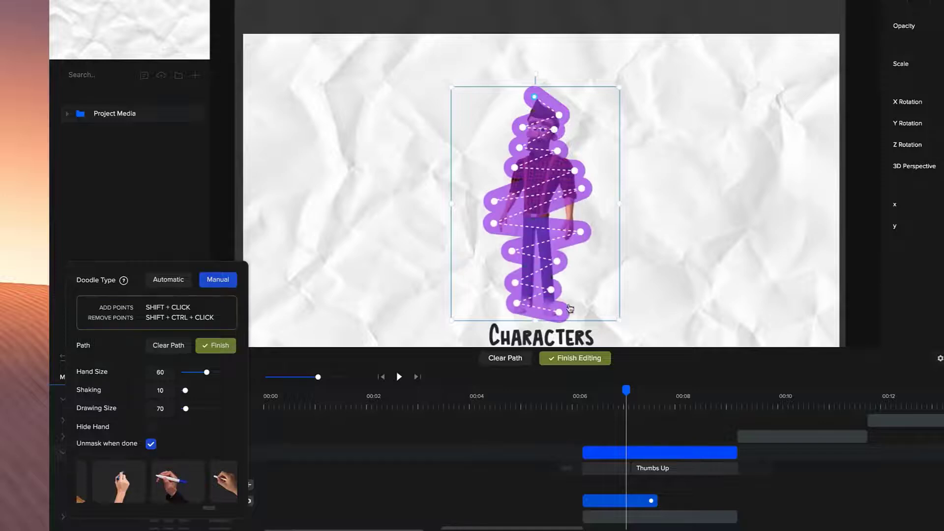
# Step: Reposition the two path points beside the character's forearm and hand to cover the arm more fully
pyautogui.scroll(2, 581, 204)
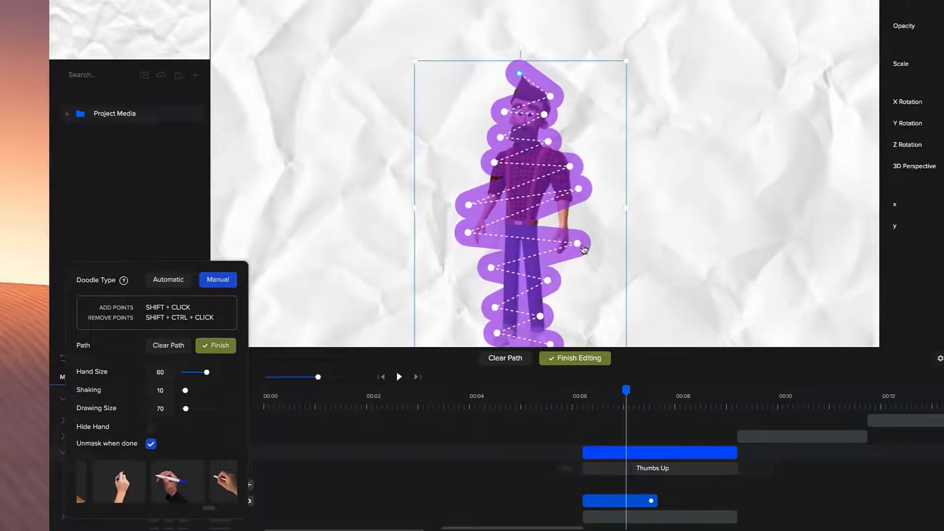
pyautogui.moveTo(585, 250); pyautogui.dragTo(588, 243)
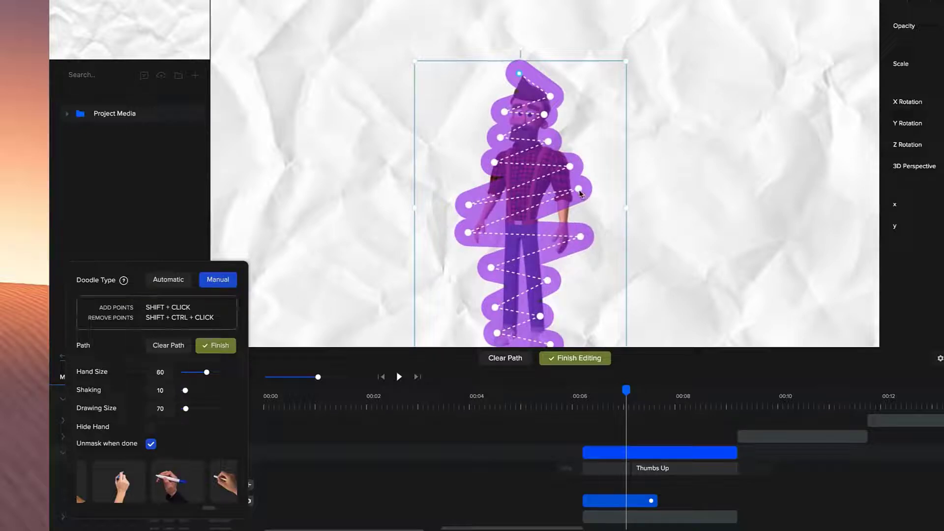
pyautogui.moveTo(581, 194); pyautogui.dragTo(585, 199)
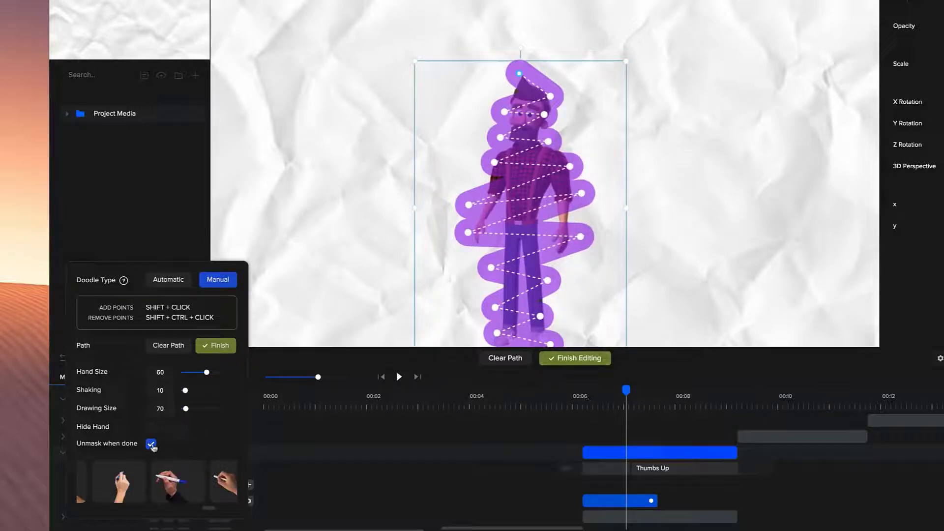
# Step: Turn off Unmask when done and choose the second hand style in the list for the character's doodle
pyautogui.click(151, 445)
pyautogui.moveTo(207, 510); pyautogui.dragTo(81, 518)
pyautogui.click(160, 489)
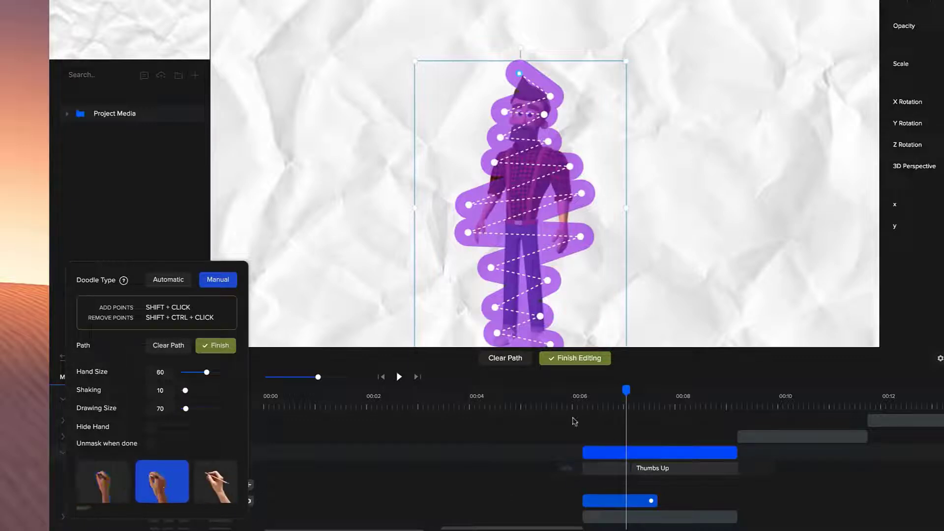
# Step: Finish editing the path and play back the character's drawing animation from just before its clip
pyautogui.click(570, 400)
pyautogui.click(574, 358)
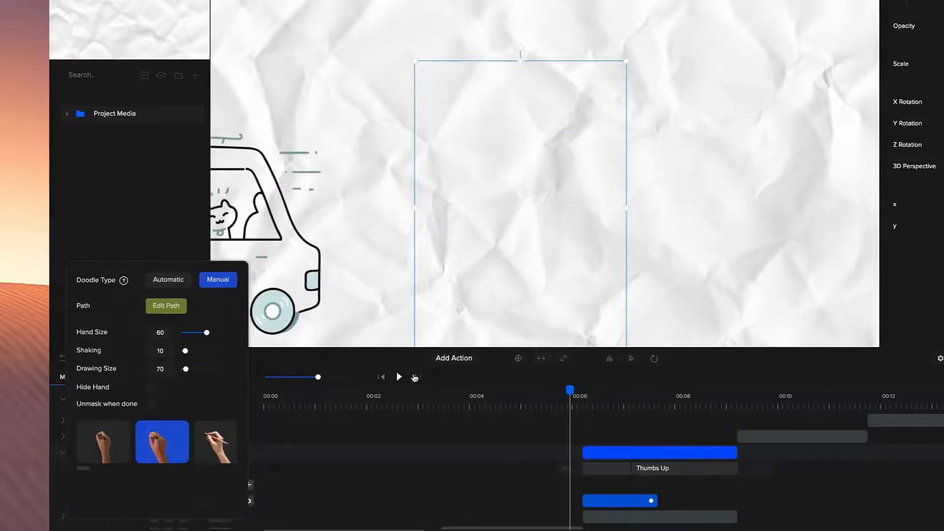
pyautogui.click(393, 380)
pyautogui.click(399, 377)
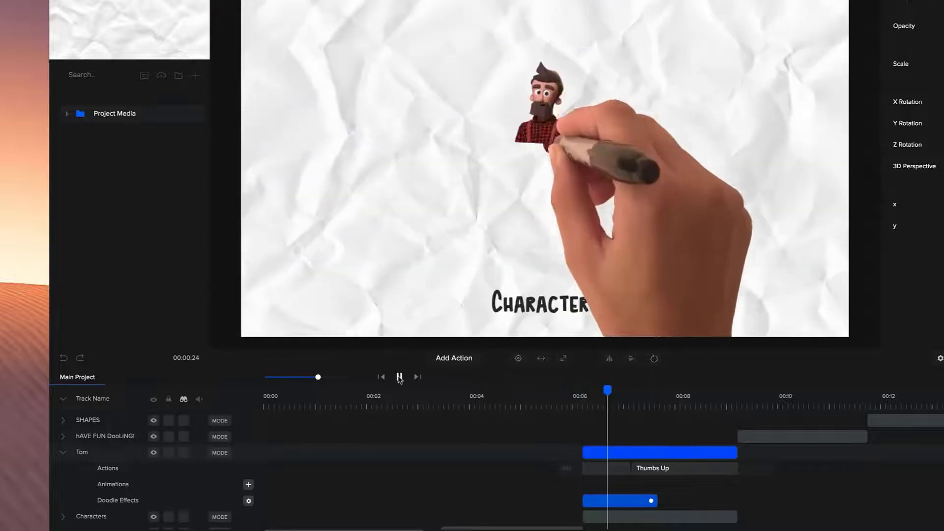
pyautogui.click(401, 377)
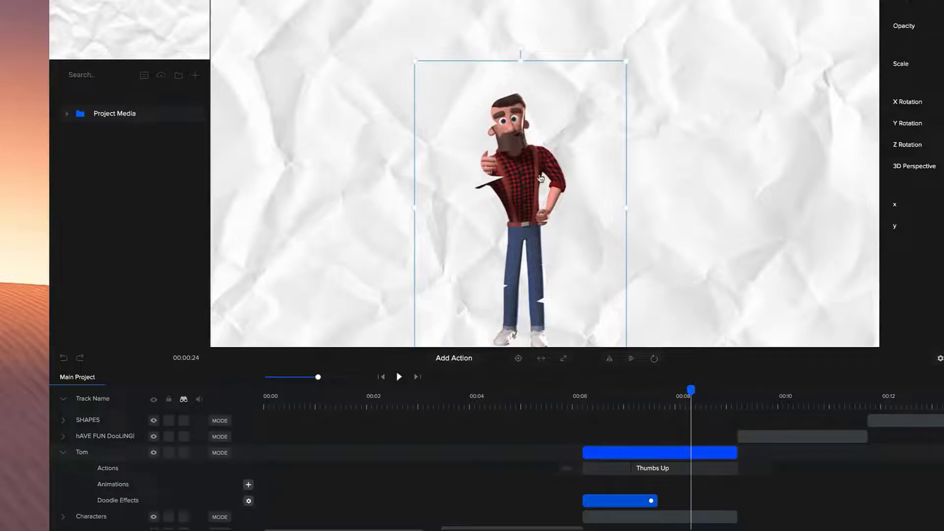
# Step: Turn on Unmask when done in the character's doodle effect settings
pyautogui.scroll(-2, 543, 238)
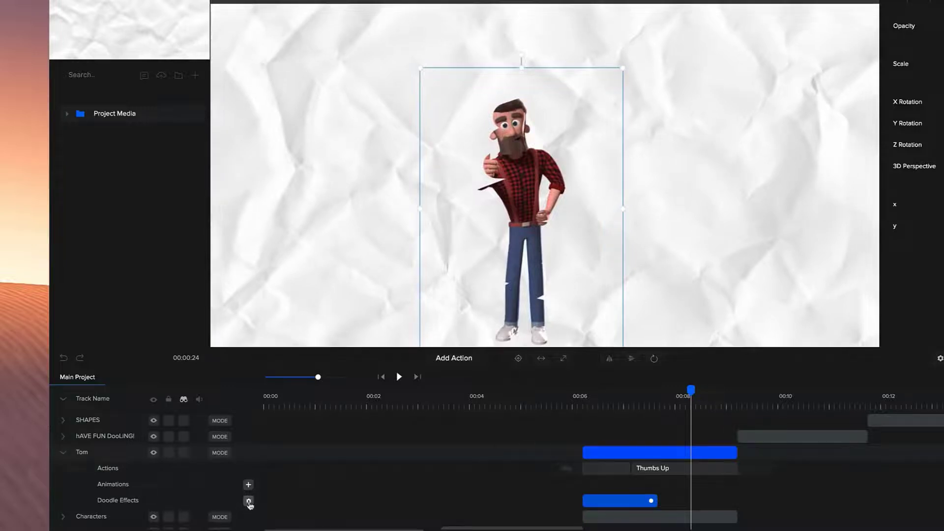
pyautogui.click(249, 501)
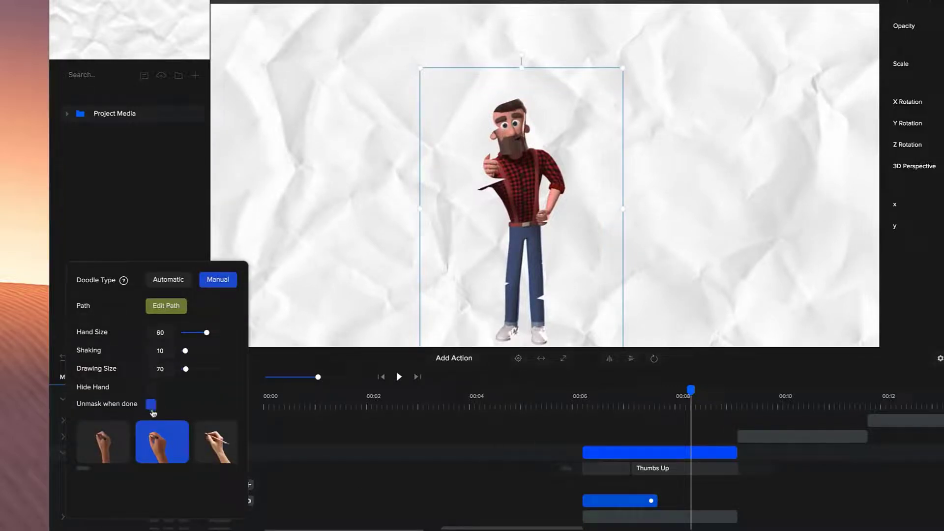
pyautogui.click(151, 404)
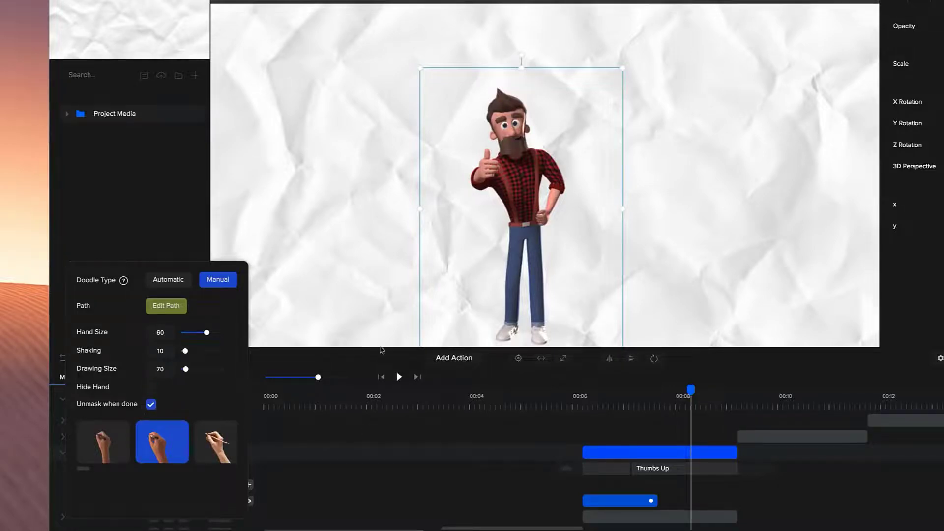
# Step: Reopen the character's doodle path and reposition the points at the shoulder, beside the beard and above the hair, then finish editing
pyautogui.click(623, 393)
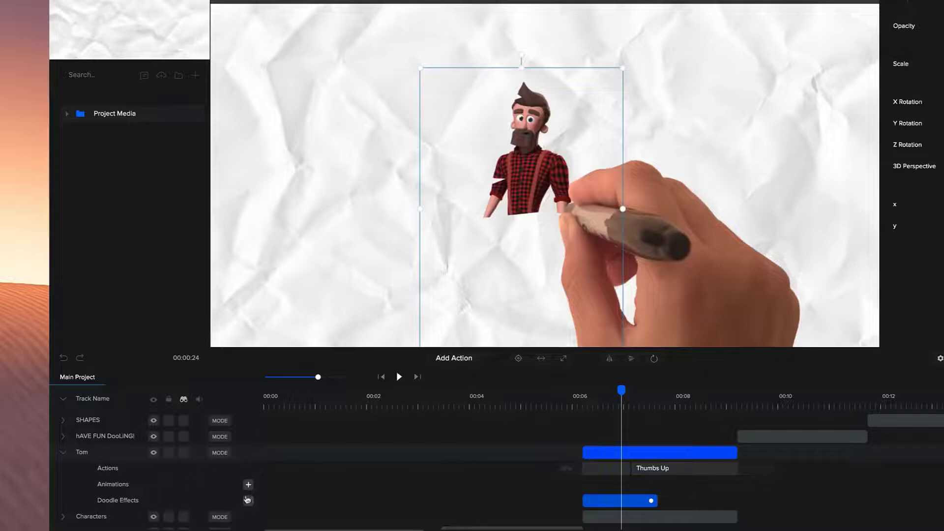
pyautogui.click(248, 500)
pyautogui.click(166, 305)
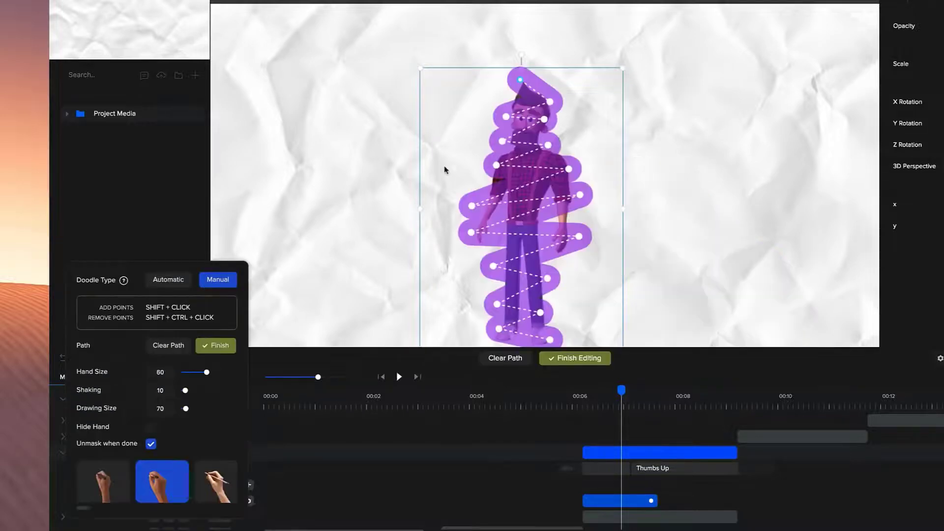
pyautogui.moveTo(484, 189); pyautogui.dragTo(473, 195)
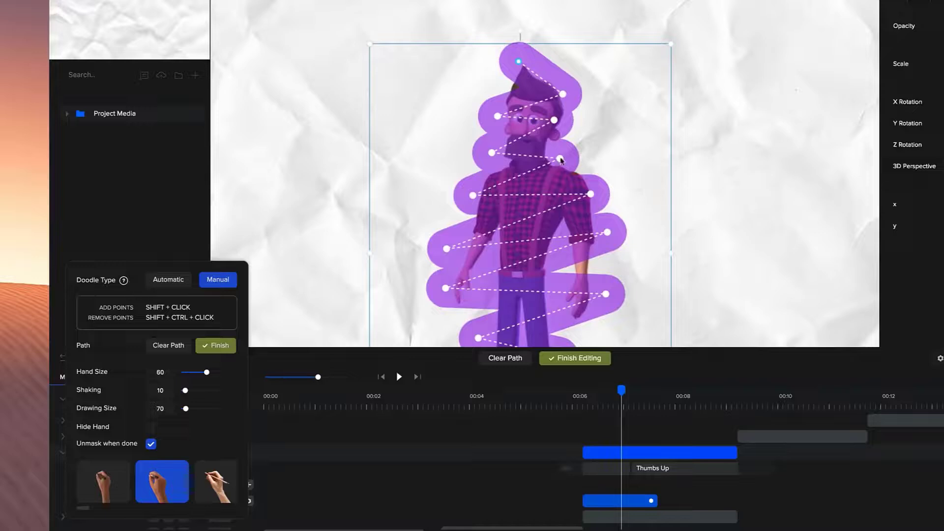
pyautogui.moveTo(560, 159); pyautogui.dragTo(568, 160)
pyautogui.moveTo(519, 63); pyautogui.dragTo(510, 67)
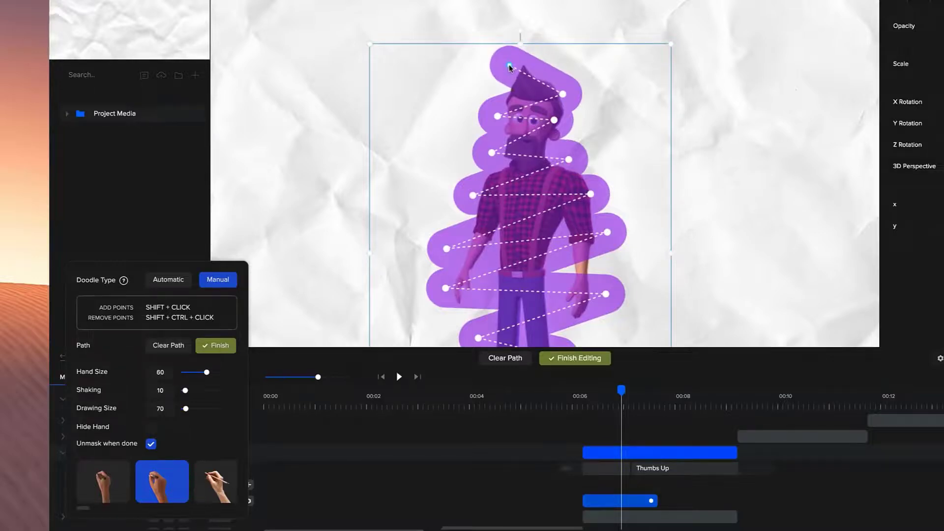
pyautogui.scroll(-5, 534, 284)
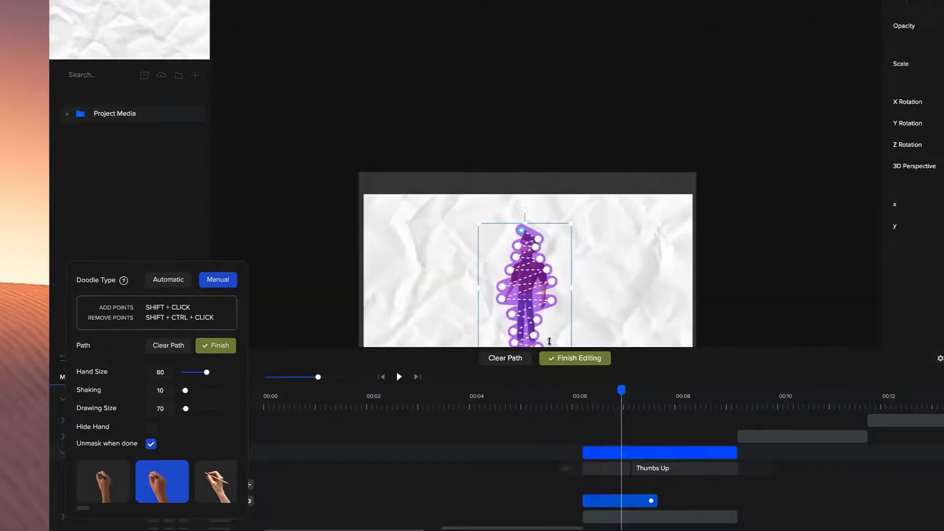
pyautogui.click(570, 358)
# Step: Play back the character's drawing animation from just before its clip
pyautogui.moveTo(644, 307); pyautogui.dragTo(651, 232)
pyautogui.scroll(3, 504, 241)
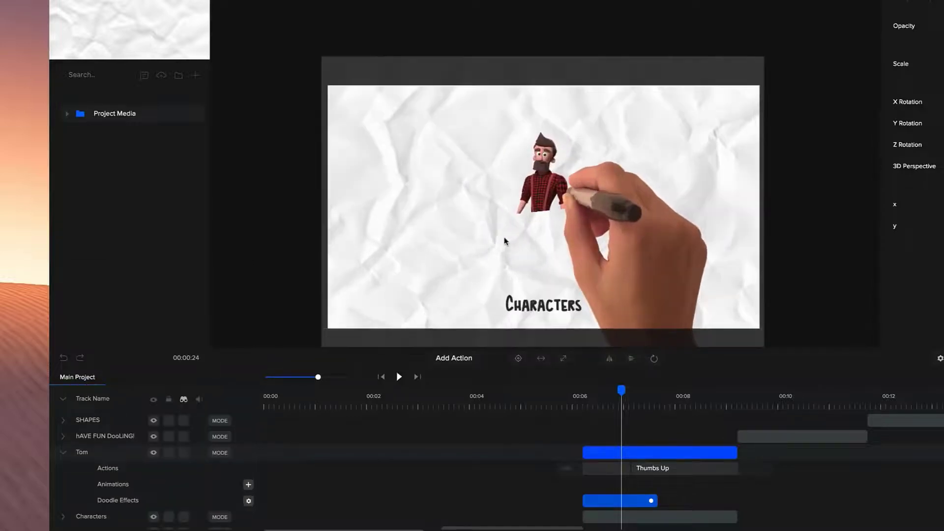
pyautogui.click(579, 402)
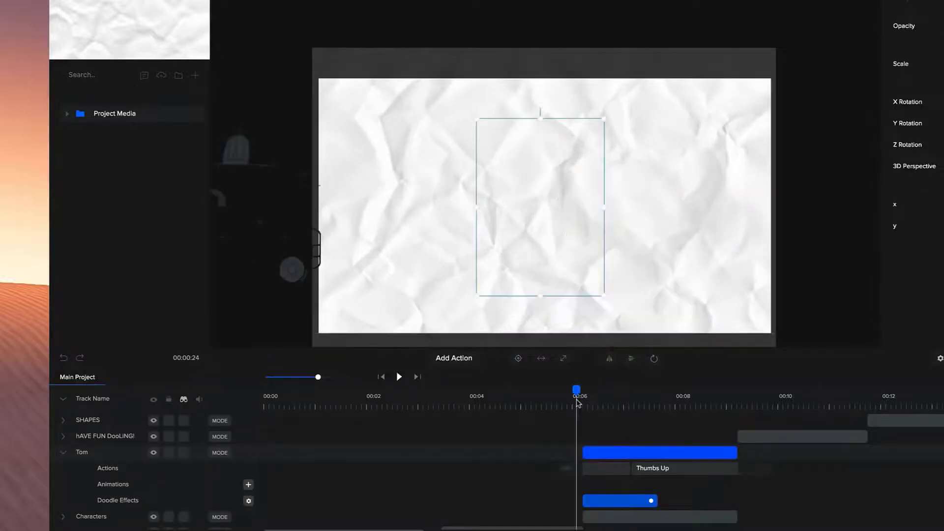
pyautogui.press('space')
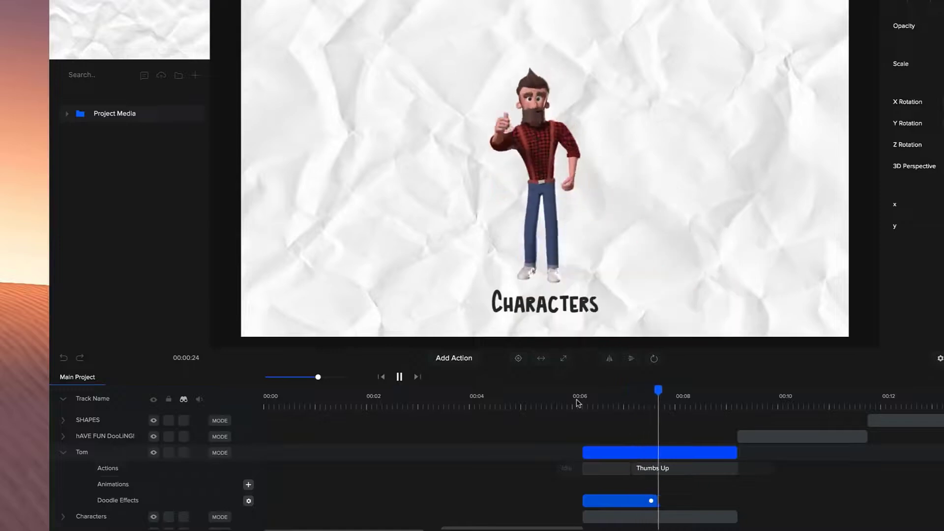
pyautogui.press('space')
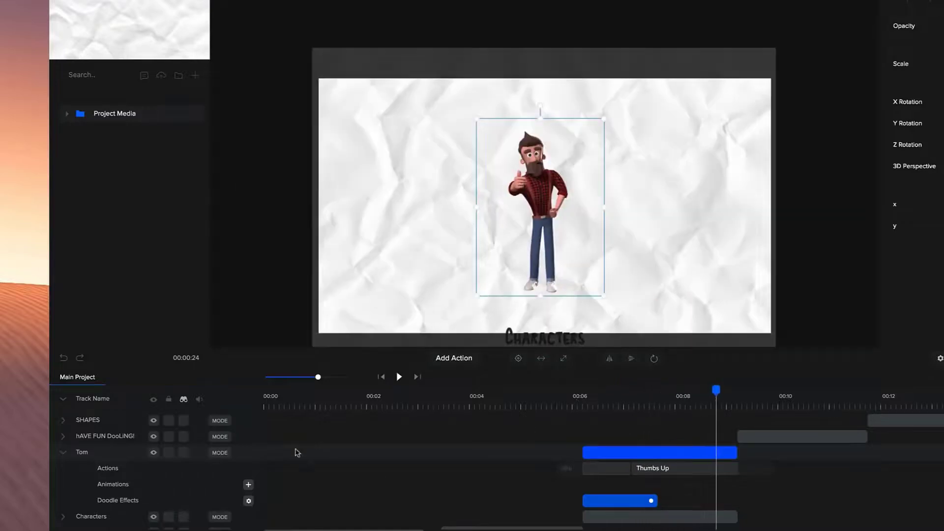
# Step: Choose the tattooed cartoon hand as the hand style for the character's doodle effect
pyautogui.click(248, 502)
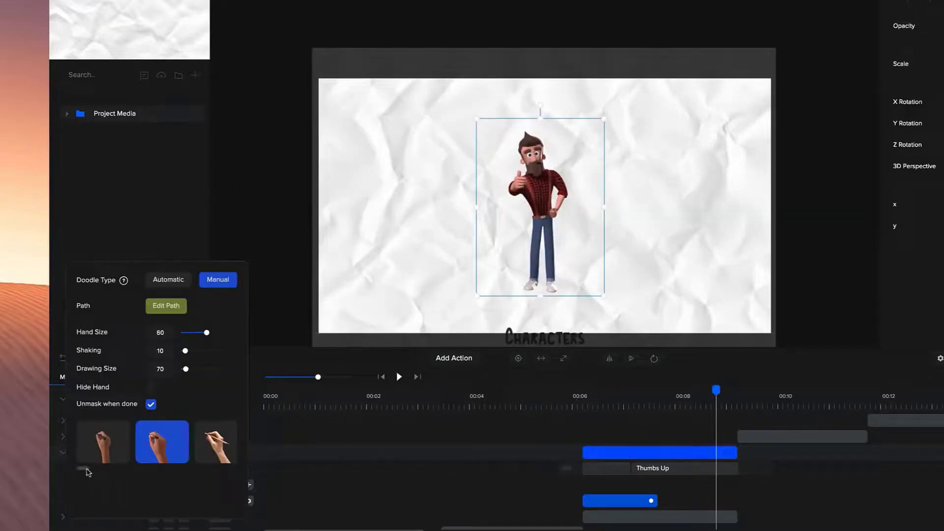
pyautogui.moveTo(87, 472); pyautogui.dragTo(149, 460)
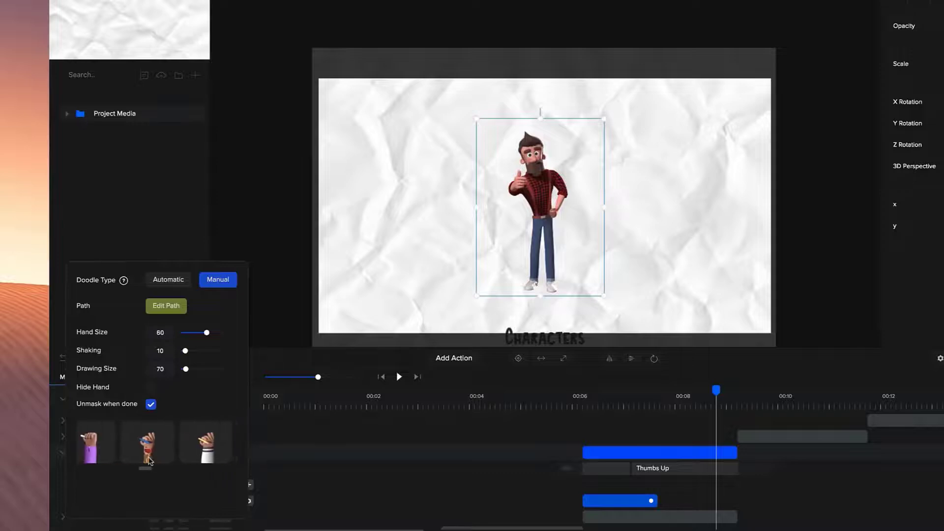
pyautogui.click(149, 460)
# Step: Reposition the path points above the hair and along the character's shoulder, elbow and hand, and set Drawing Size to 82
pyautogui.click(165, 306)
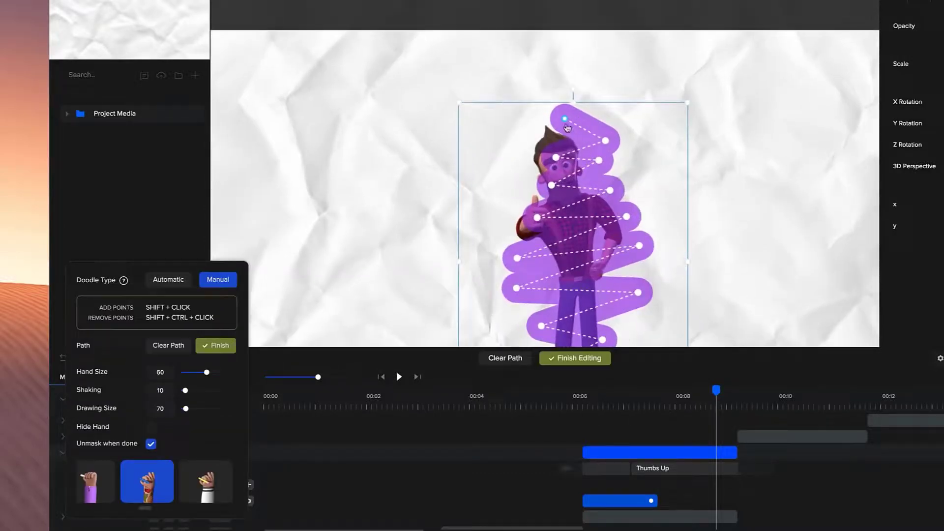
pyautogui.click(625, 395)
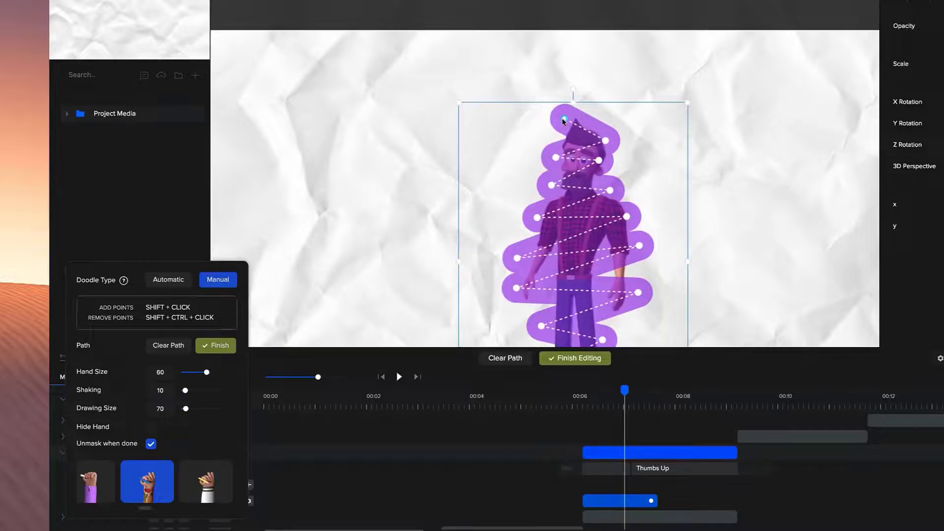
pyautogui.moveTo(565, 118); pyautogui.dragTo(556, 118)
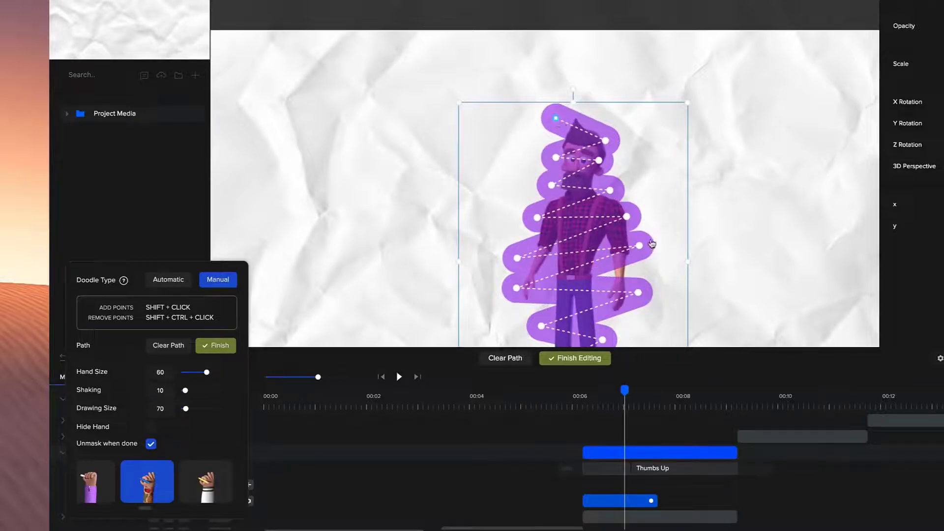
pyautogui.moveTo(639, 245); pyautogui.dragTo(645, 248)
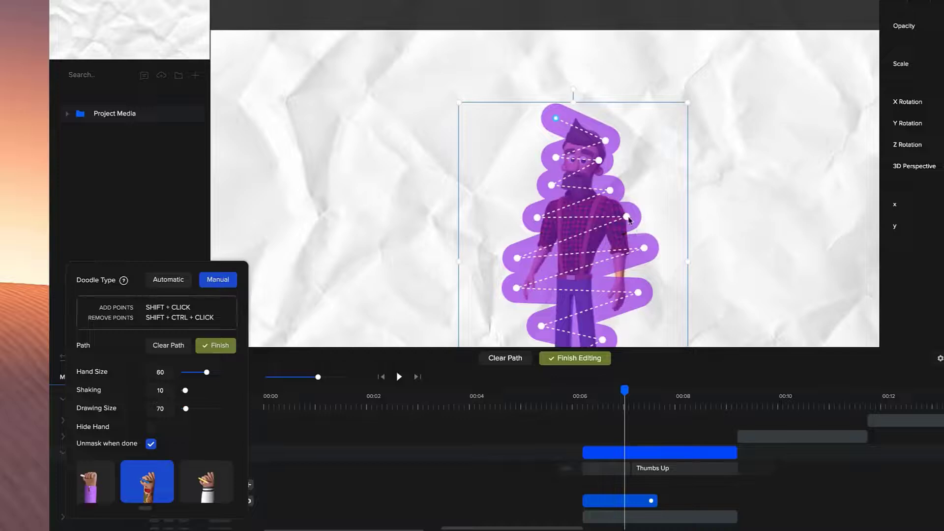
pyautogui.moveTo(627, 218); pyautogui.dragTo(632, 220)
pyautogui.moveTo(186, 408); pyautogui.dragTo(188, 408)
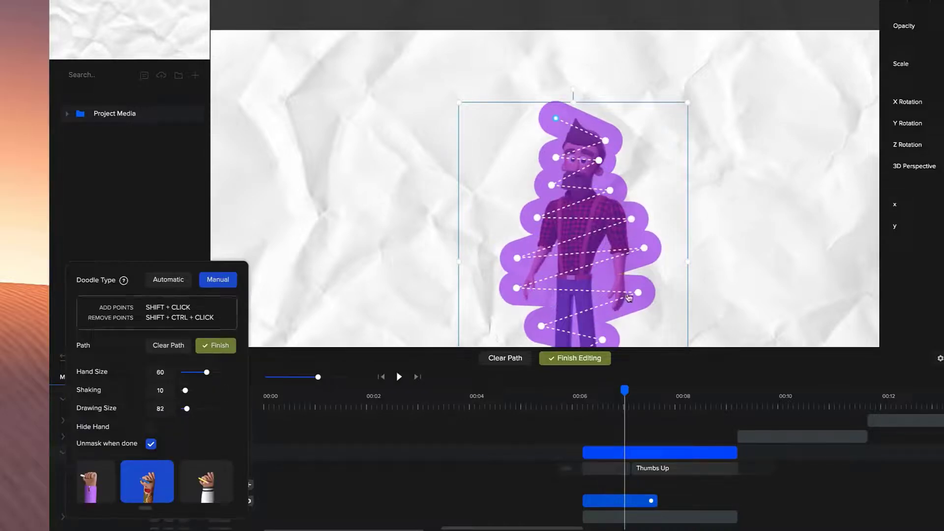
pyautogui.moveTo(639, 292); pyautogui.dragTo(643, 290)
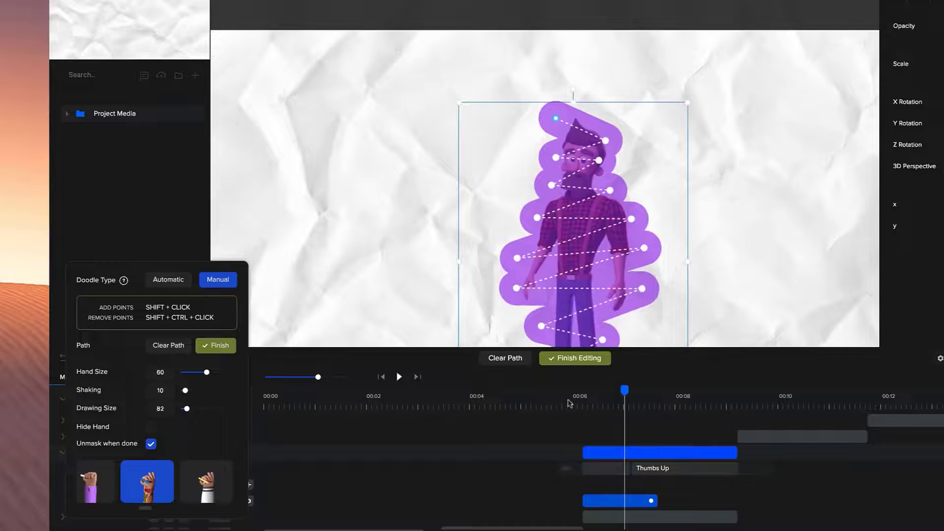
# Step: Finish editing the path and play the character's drawing from just before the 6-second mark
pyautogui.click(569, 402)
pyautogui.click(550, 358)
pyautogui.press('space')
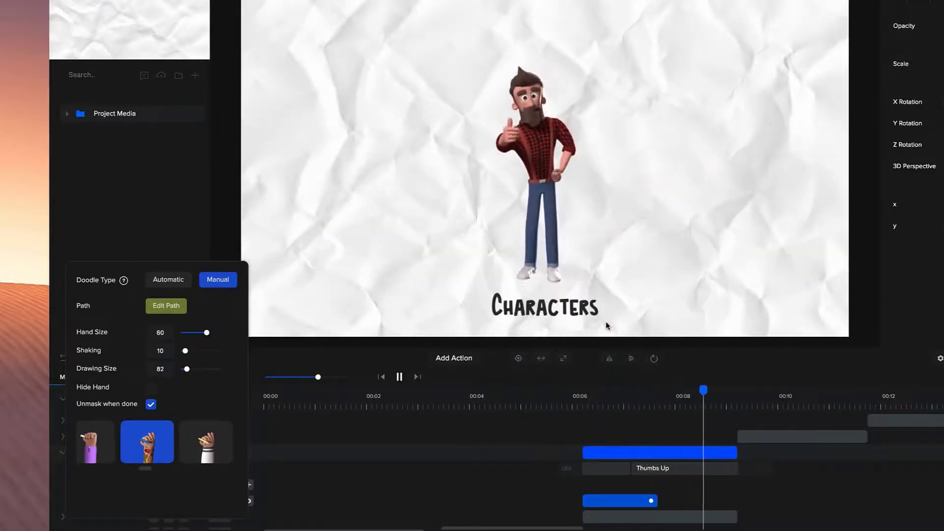
# Step: Shorten the character's doodle effect to end around the start of the Thumbs Up action and play back the drawing
pyautogui.click(661, 501)
pyautogui.click(651, 500)
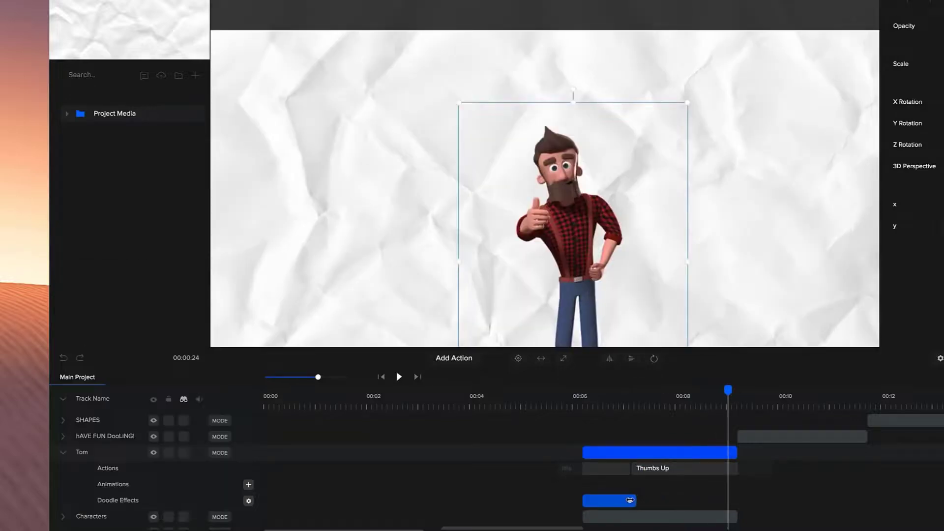
pyautogui.click(583, 401)
pyautogui.press('space')
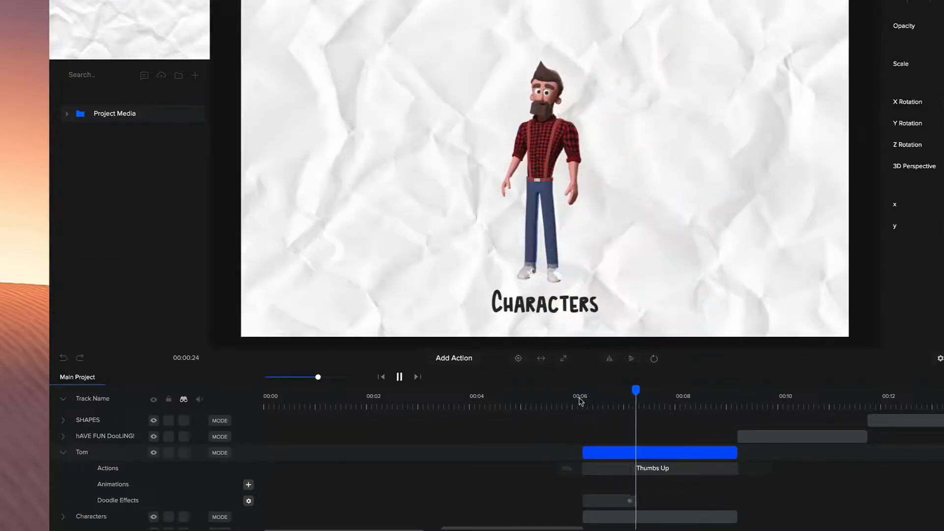
pyautogui.press('space')
pyautogui.click(617, 409)
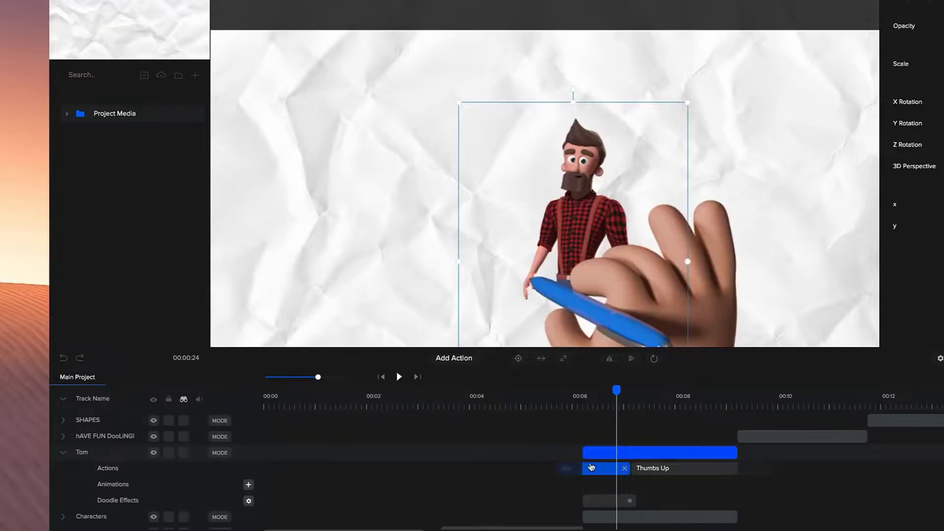
# Step: Go to about 11 seconds in the timeline and select the HAVE FUN DOOLING! text
pyautogui.moveTo(623, 406)
pyautogui.mouseDown()
pyautogui.moveTo(590, 406)
pyautogui.moveTo(732, 404)
pyautogui.moveTo(830, 389)
pyautogui.mouseUp()
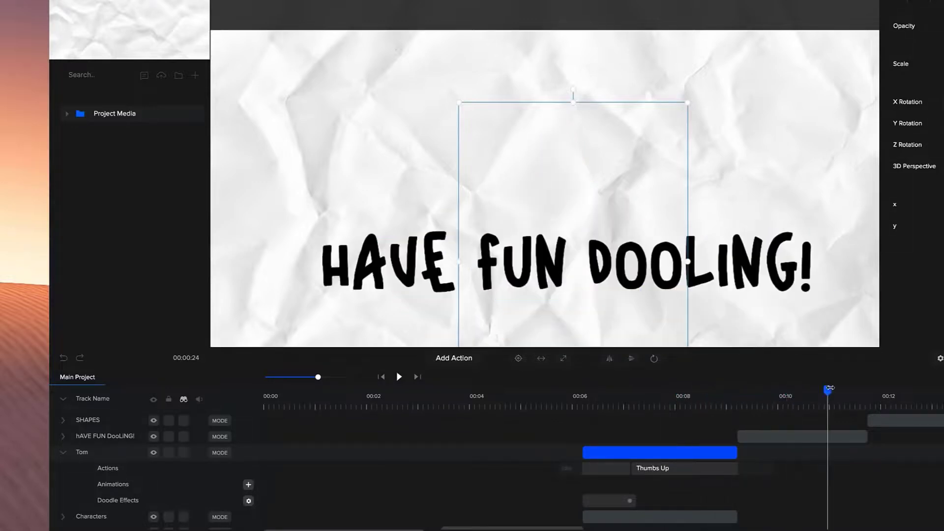
pyautogui.click(793, 438)
pyautogui.scroll(-2, 584, 209)
pyautogui.moveTo(582, 185); pyautogui.dragTo(578, 99)
pyautogui.scroll(2, 126, 450)
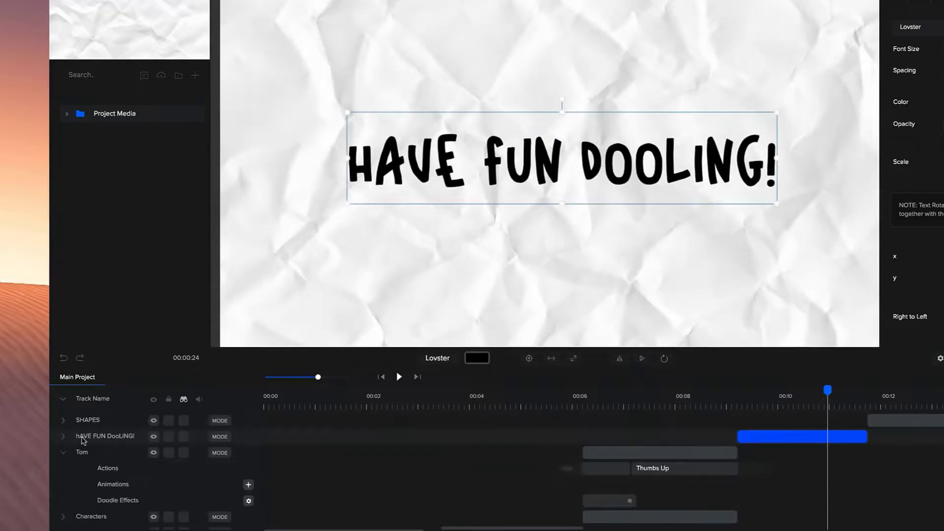
# Step: Examine the Doodle text effect's settings and hand styles on the HAVE FUN DOOLING! track and scrub through its drawing animation
pyautogui.click(63, 437)
pyautogui.click(762, 472)
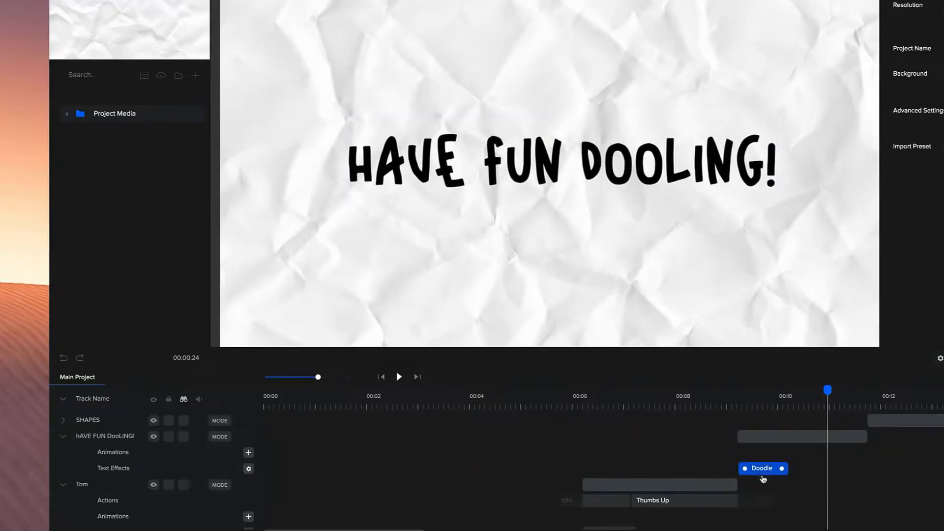
pyautogui.click(248, 469)
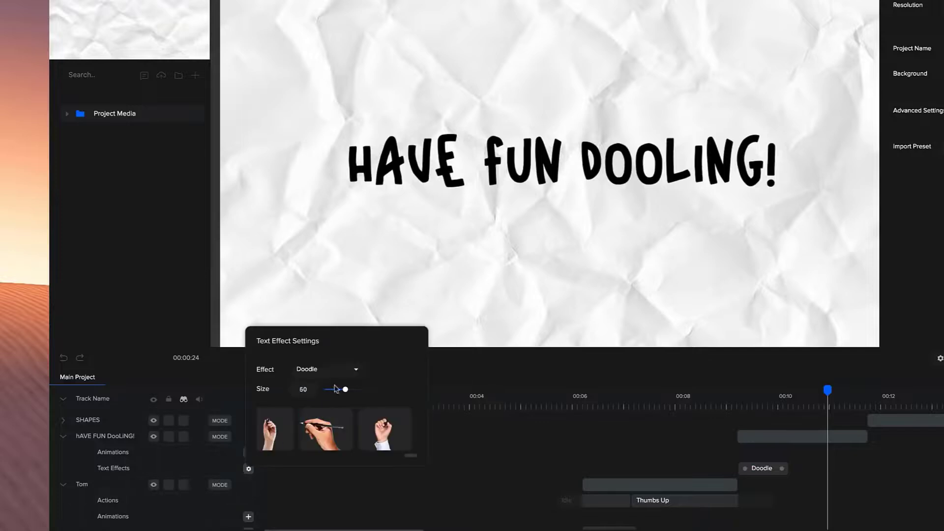
pyautogui.moveTo(411, 456)
pyautogui.mouseDown()
pyautogui.moveTo(292, 451)
pyautogui.moveTo(411, 452)
pyautogui.mouseUp()
pyautogui.click(588, 180)
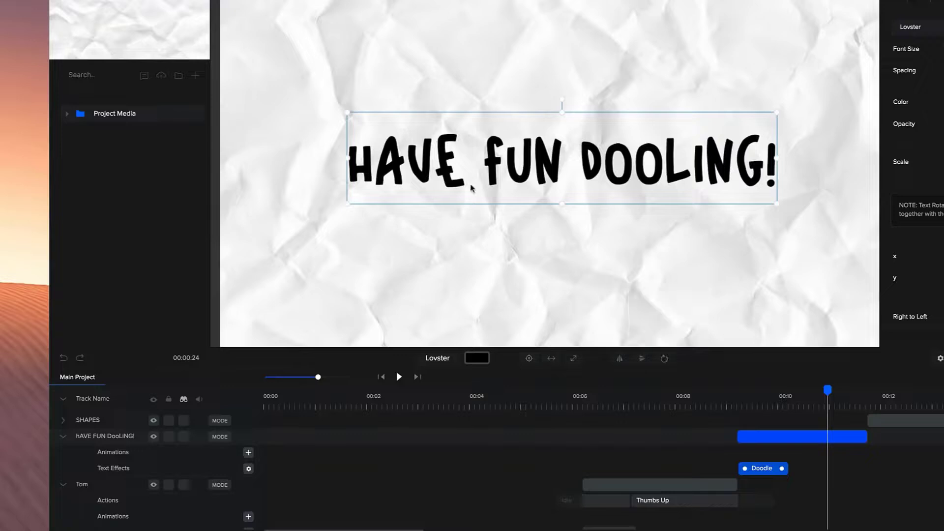
pyautogui.click(731, 402)
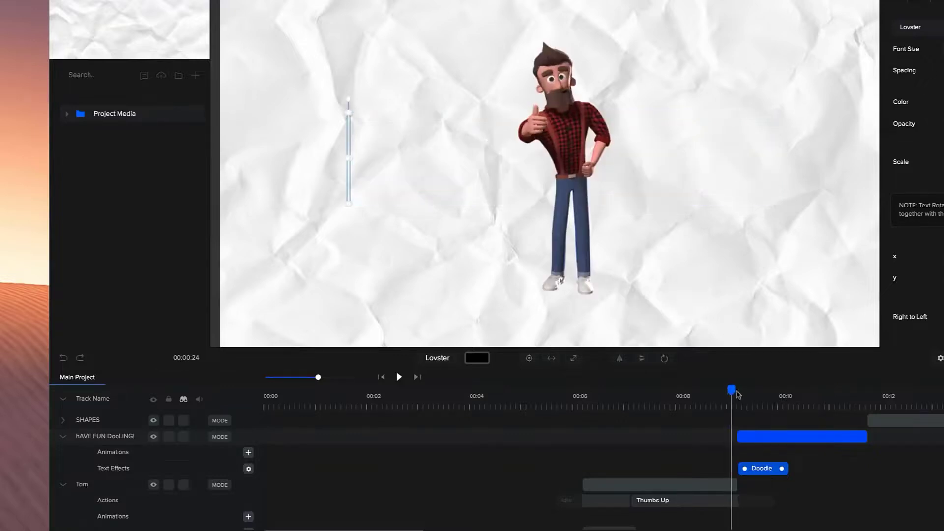
pyautogui.moveTo(738, 389); pyautogui.dragTo(796, 391)
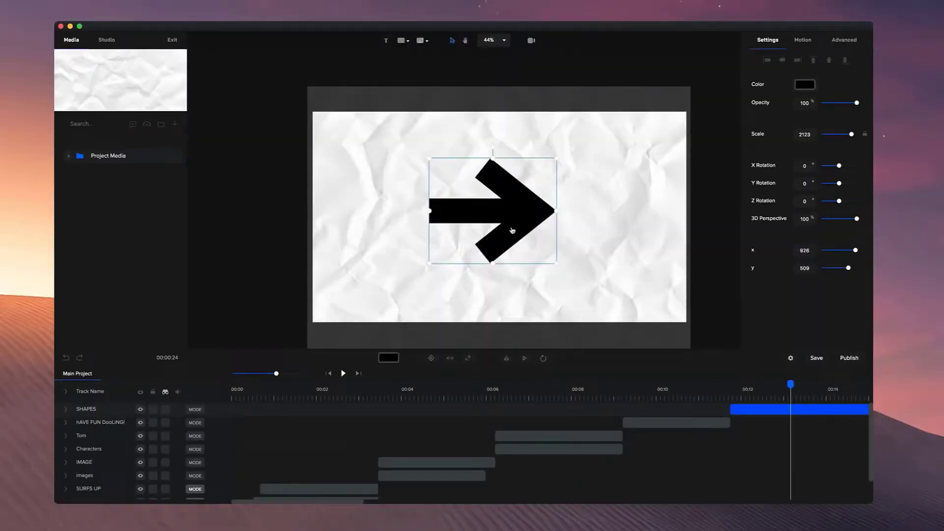
# Step: Move the black arrow shape up the canvas to about x 883, y 320
pyautogui.moveTo(512, 231); pyautogui.dragTo(531, 123)
pyautogui.click(107, 413)
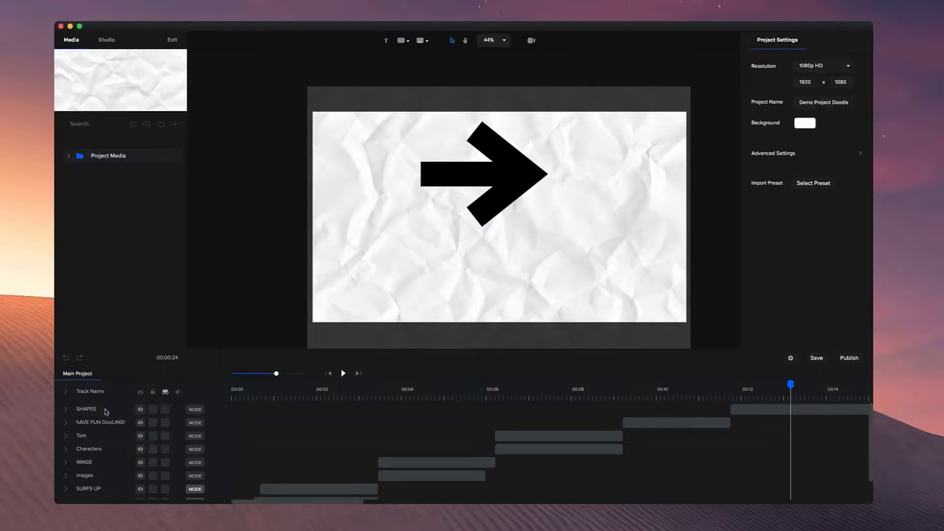
# Step: Select the range of tracks from SHAPES to IMAGE, then the full range between VIDEO and SHAPES
pyautogui.click(99, 410)
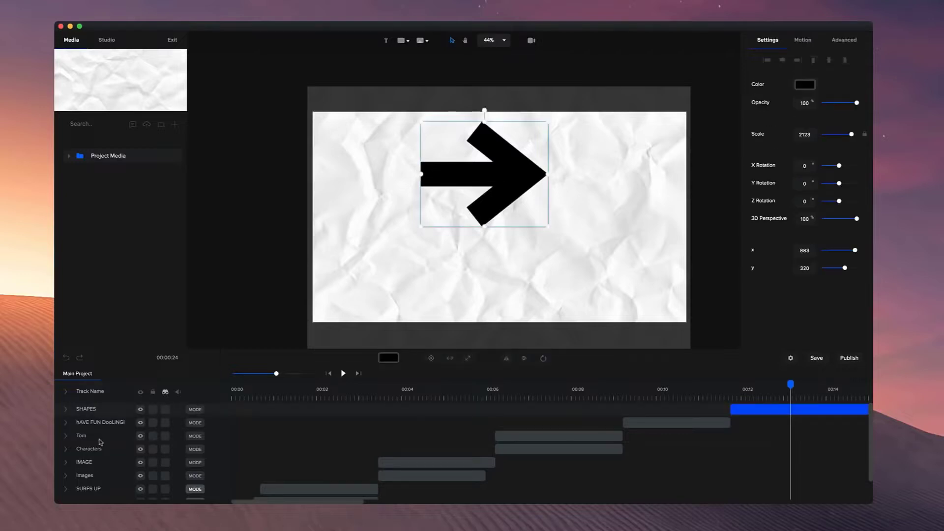
pyautogui.keyDown('shift'); pyautogui.click(93, 465); pyautogui.keyUp('shift')
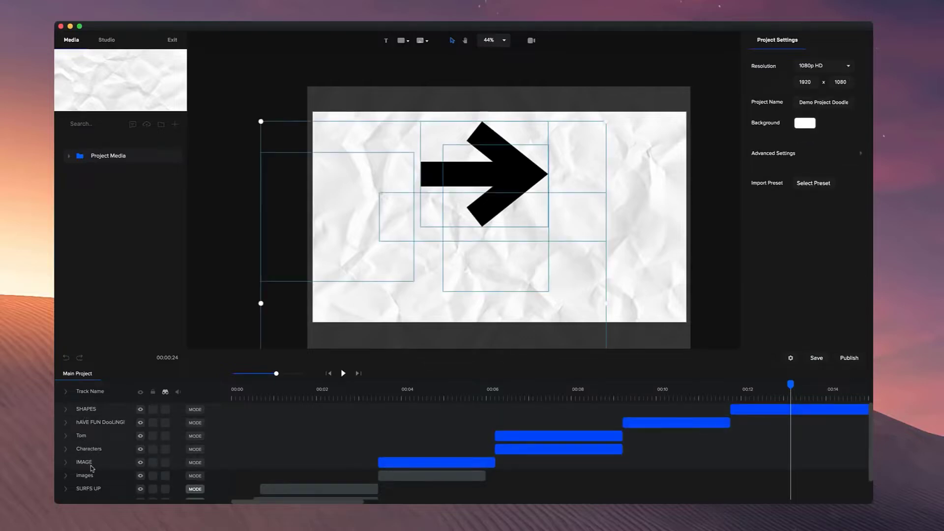
pyautogui.scroll(-2, 91, 469)
pyautogui.click(93, 495)
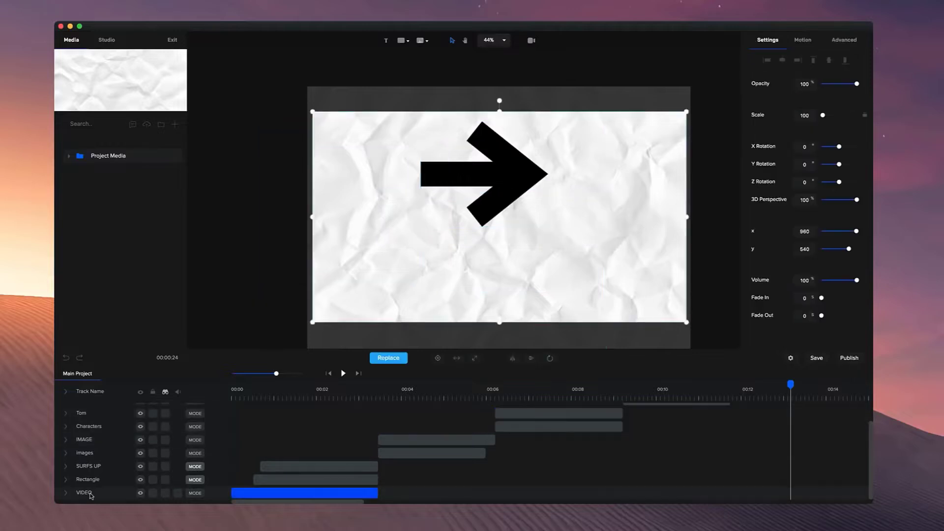
pyautogui.scroll(2, 96, 442)
pyautogui.keyDown('shift'); pyautogui.click(85, 409); pyautogui.keyUp('shift')
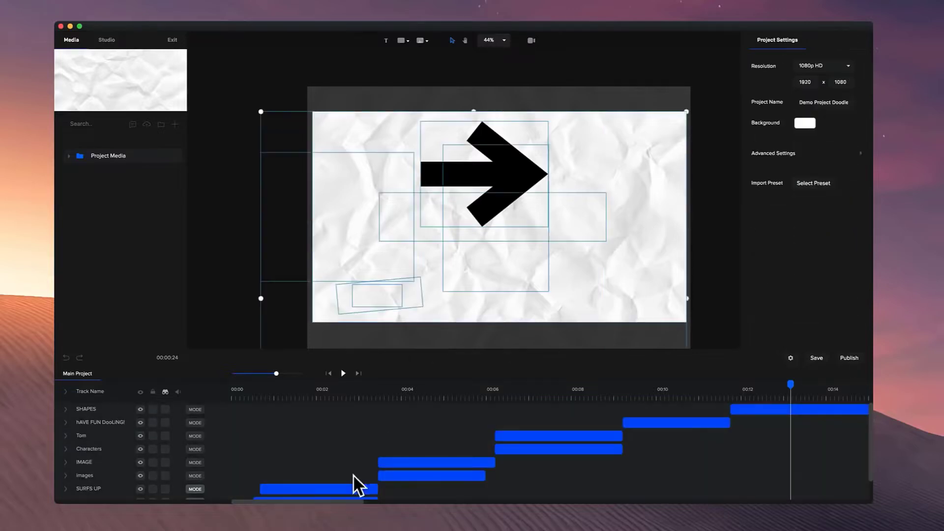
# Step: Select the SHAPES, HAVE FUN DOOLING!, Tom, Characters, IMAGE and Images tracks together
pyautogui.click(108, 414)
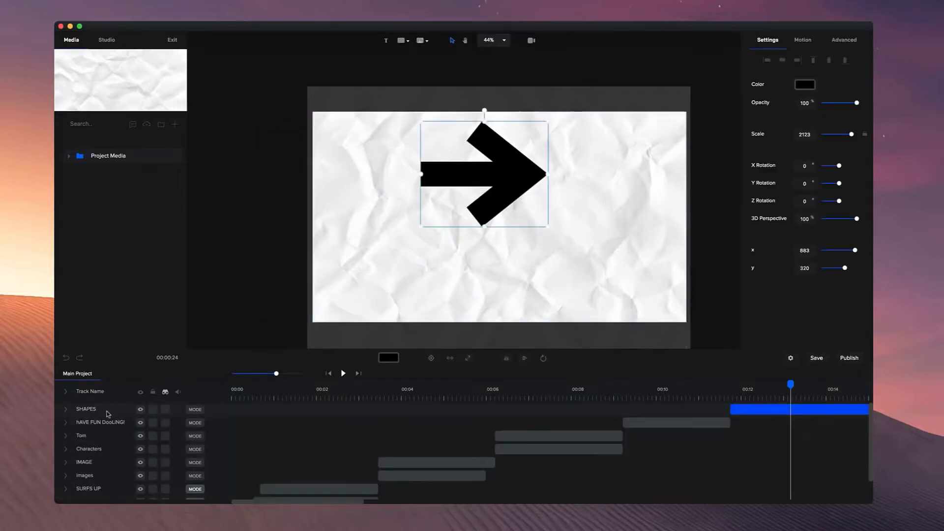
pyautogui.keyDown('shift'); pyautogui.click(108, 424); pyautogui.keyUp('shift')
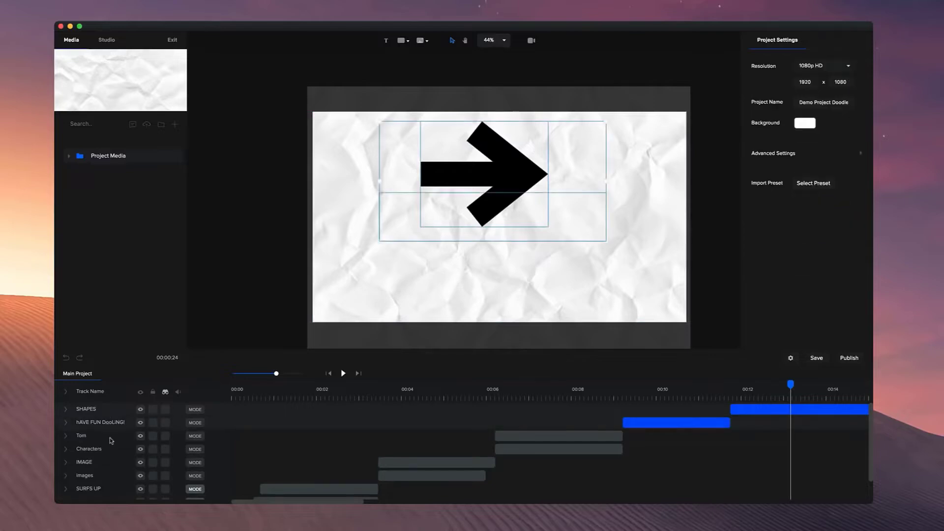
pyautogui.keyDown('shift'); pyautogui.click(111, 441); pyautogui.keyUp('shift')
pyautogui.keyDown('shift'); pyautogui.click(107, 481); pyautogui.keyUp('shift')
pyautogui.keyDown('shift'); pyautogui.click(106, 466); pyautogui.keyUp('shift')
pyautogui.keyDown('shift'); pyautogui.click(109, 456); pyautogui.keyUp('shift')
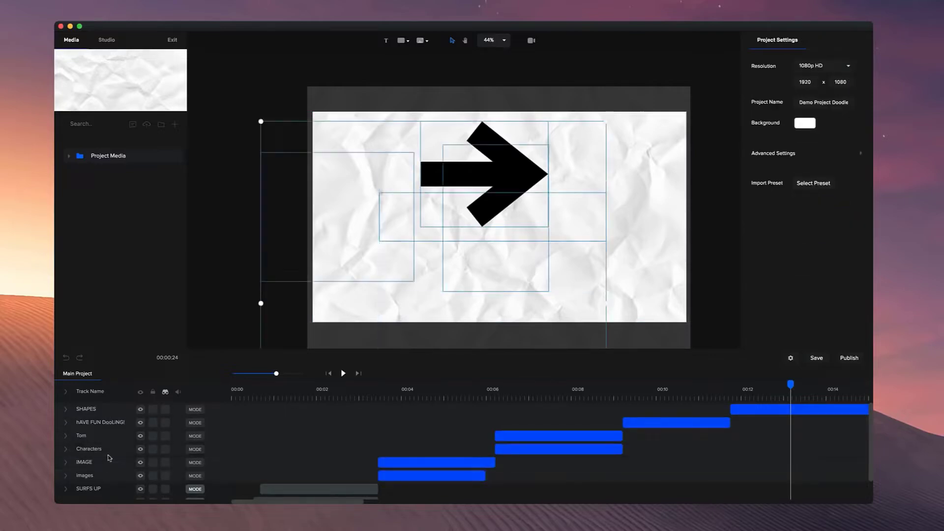
# Step: Check the project's frames at about 7, 5 and 10 seconds and clear the track selection
pyautogui.click(525, 398)
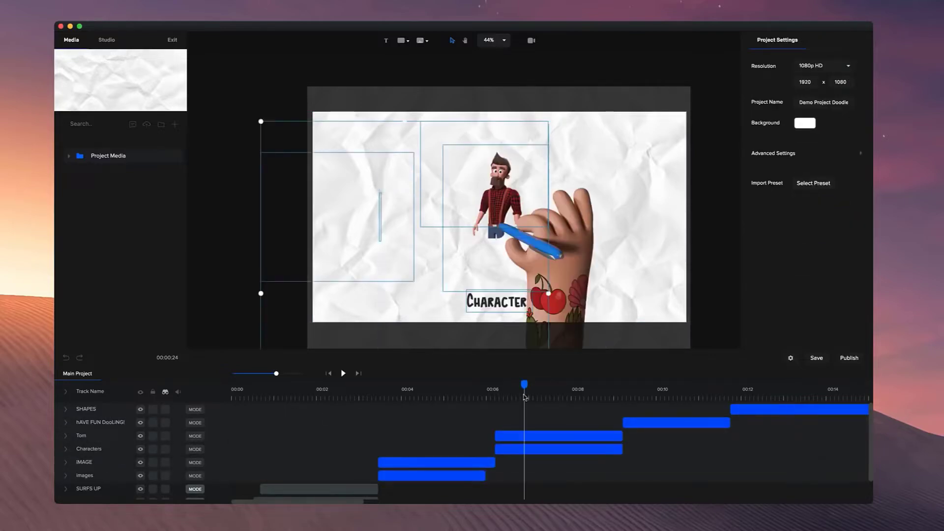
pyautogui.click(446, 386)
pyautogui.click(676, 393)
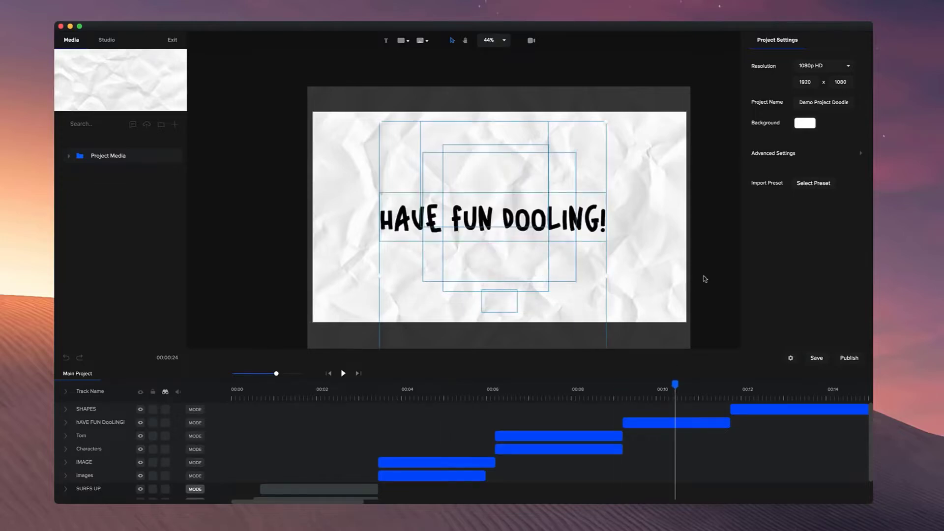
pyautogui.click(705, 279)
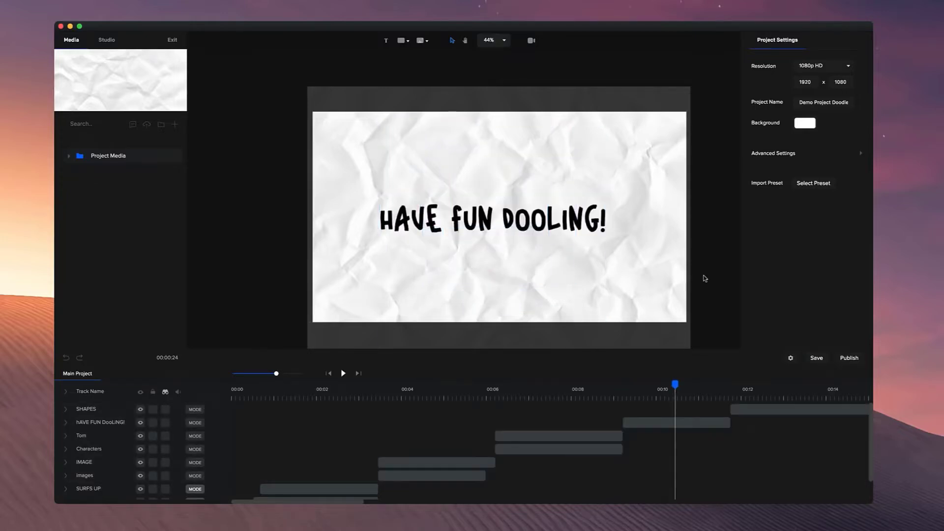